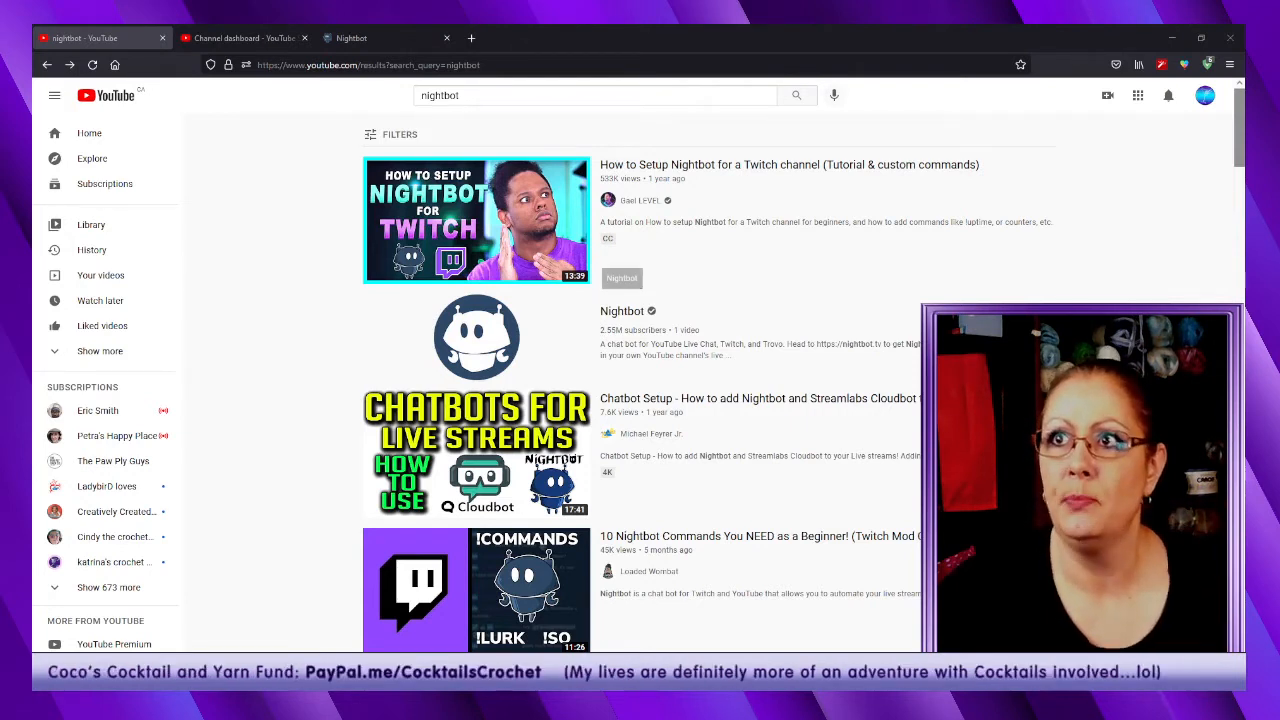
Open the Nightbot channel from the YouTube search results and copy its channel URL.
{"action": "left_click", "coordinate": [631, 318]}
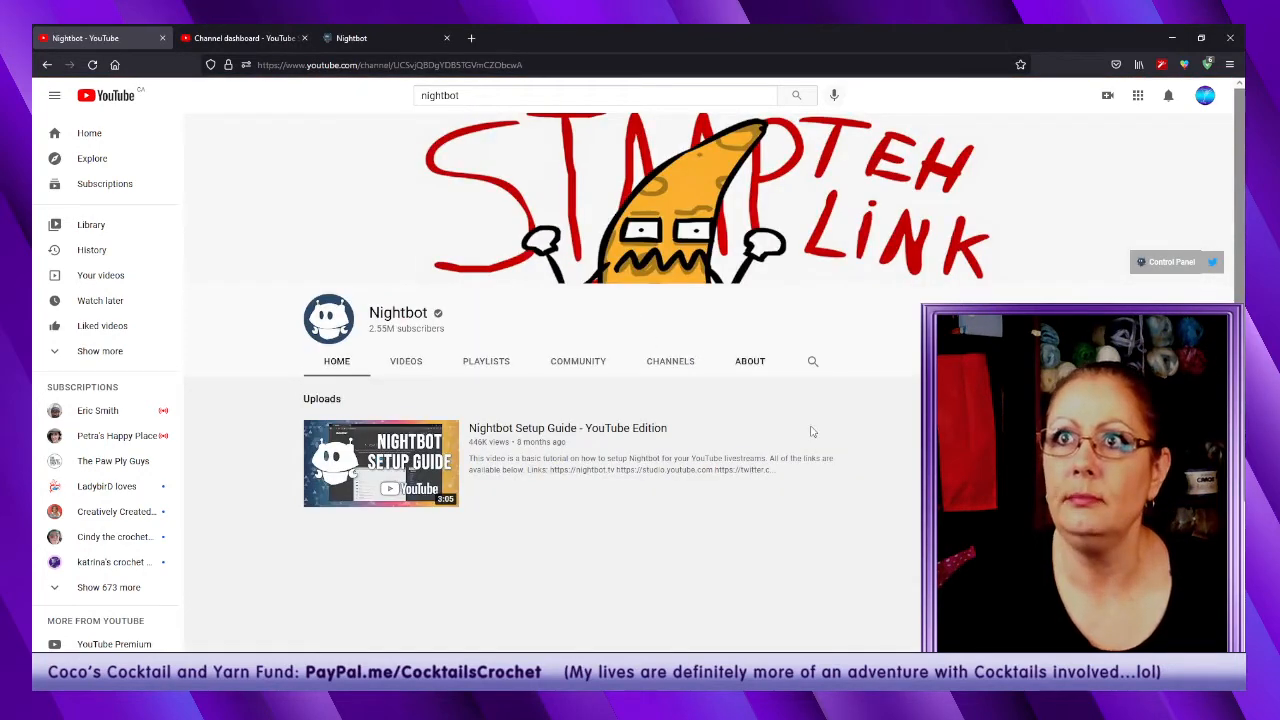
{"action": "left_click", "coordinate": [388, 65]}
{"action": "right_click", "coordinate": [398, 64]}
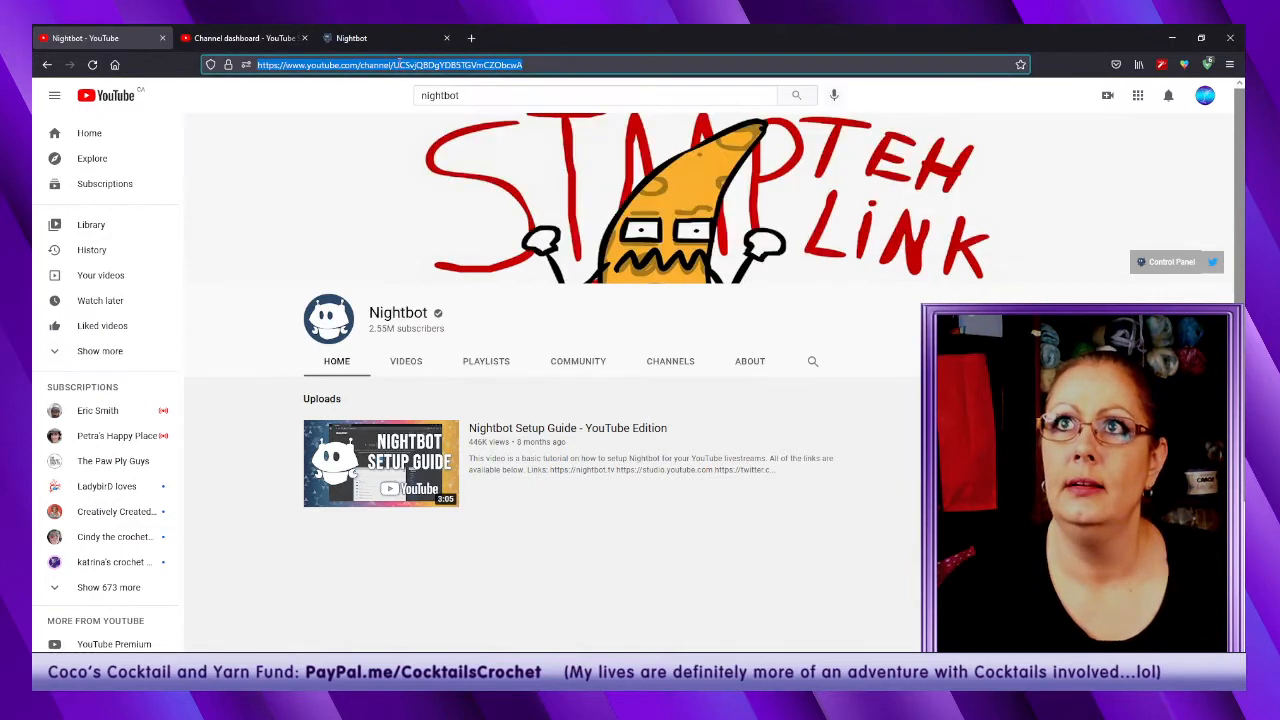
{"action": "left_click", "coordinate": [660, 557]}
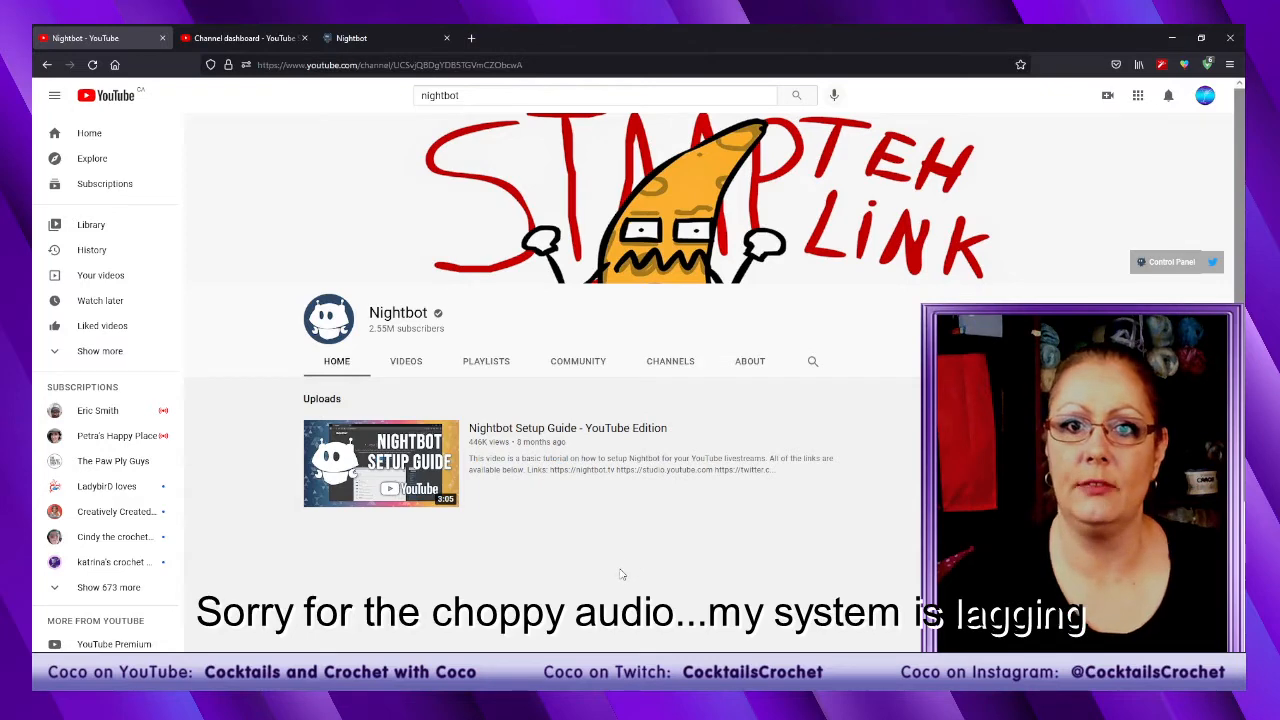
In YouTube Studio, review the full moderators list in the channel's Community settings, then close the settings without saving.
{"action": "left_click", "coordinate": [245, 38]}
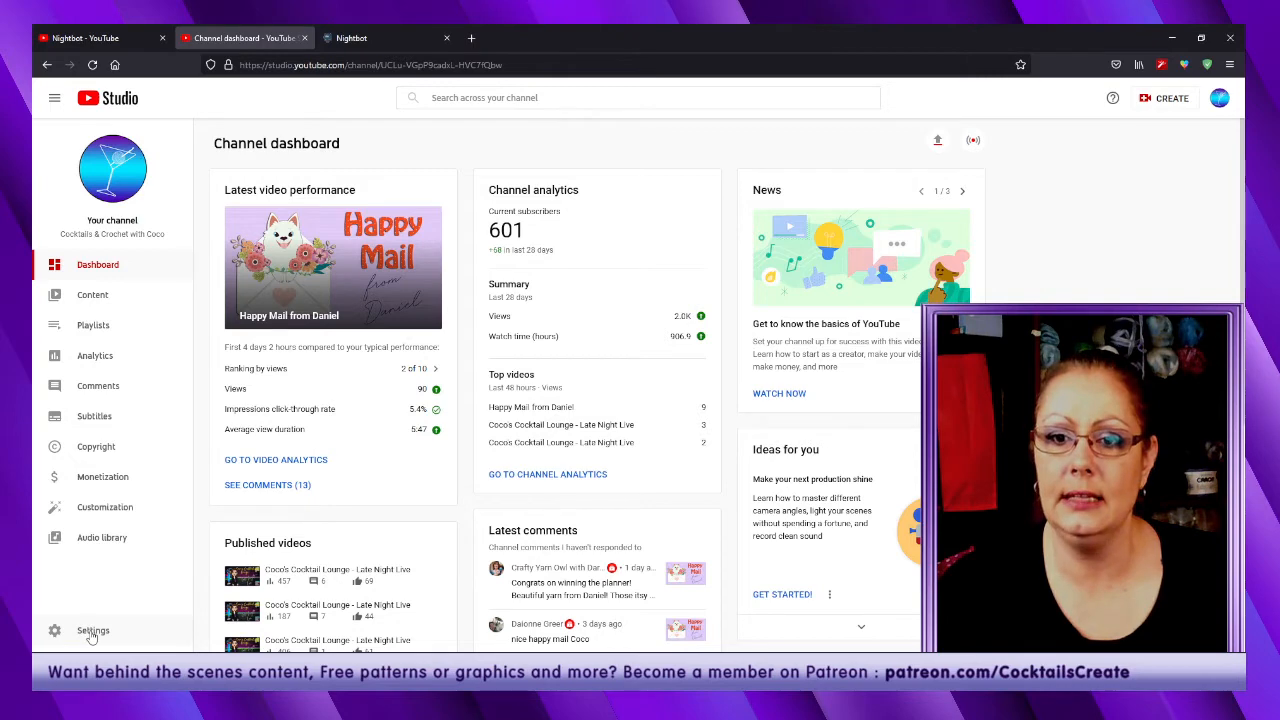
{"action": "left_click", "coordinate": [92, 631]}
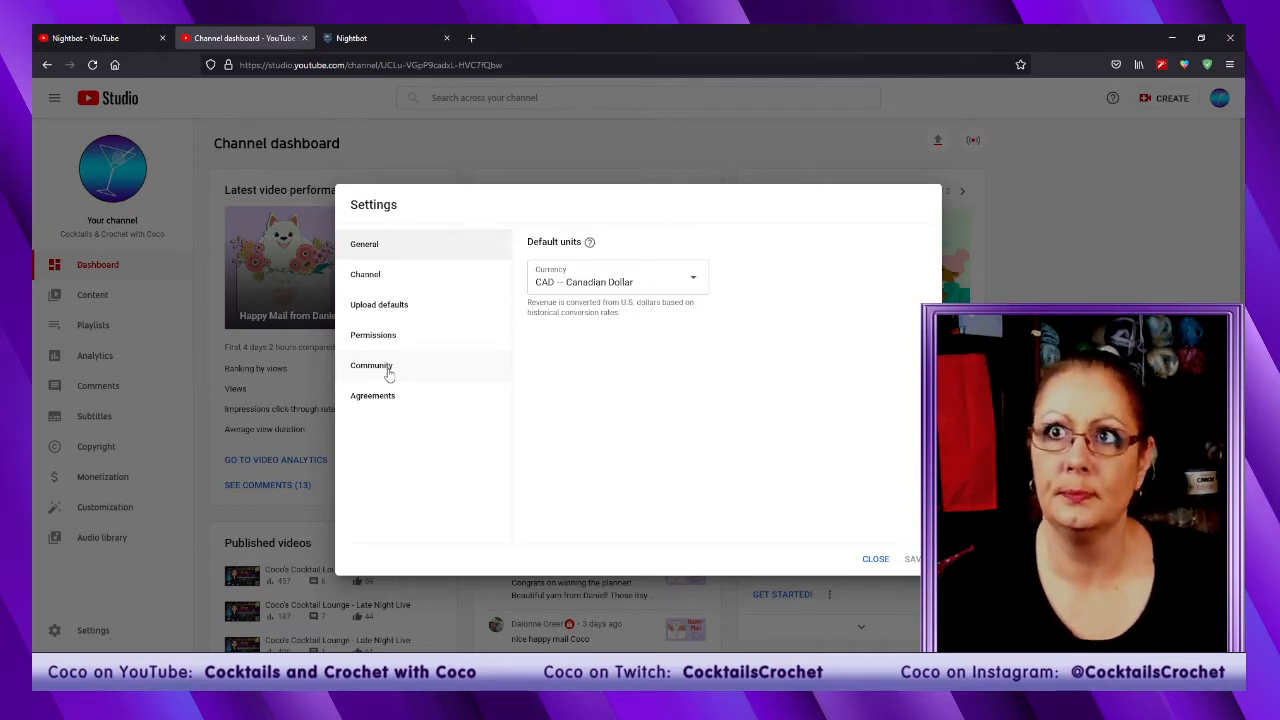
{"action": "left_click", "coordinate": [389, 371]}
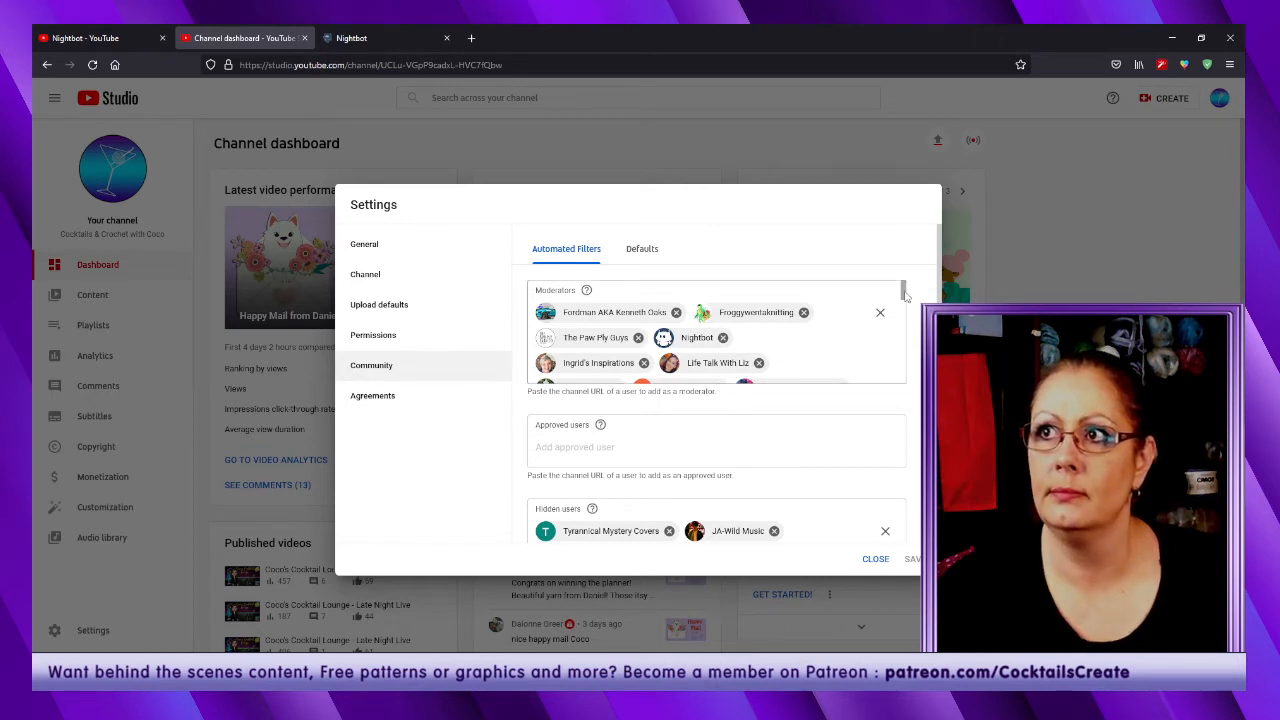
{"action": "left_click_drag", "start_coordinate": [903, 296], "coordinate": [903, 378]}
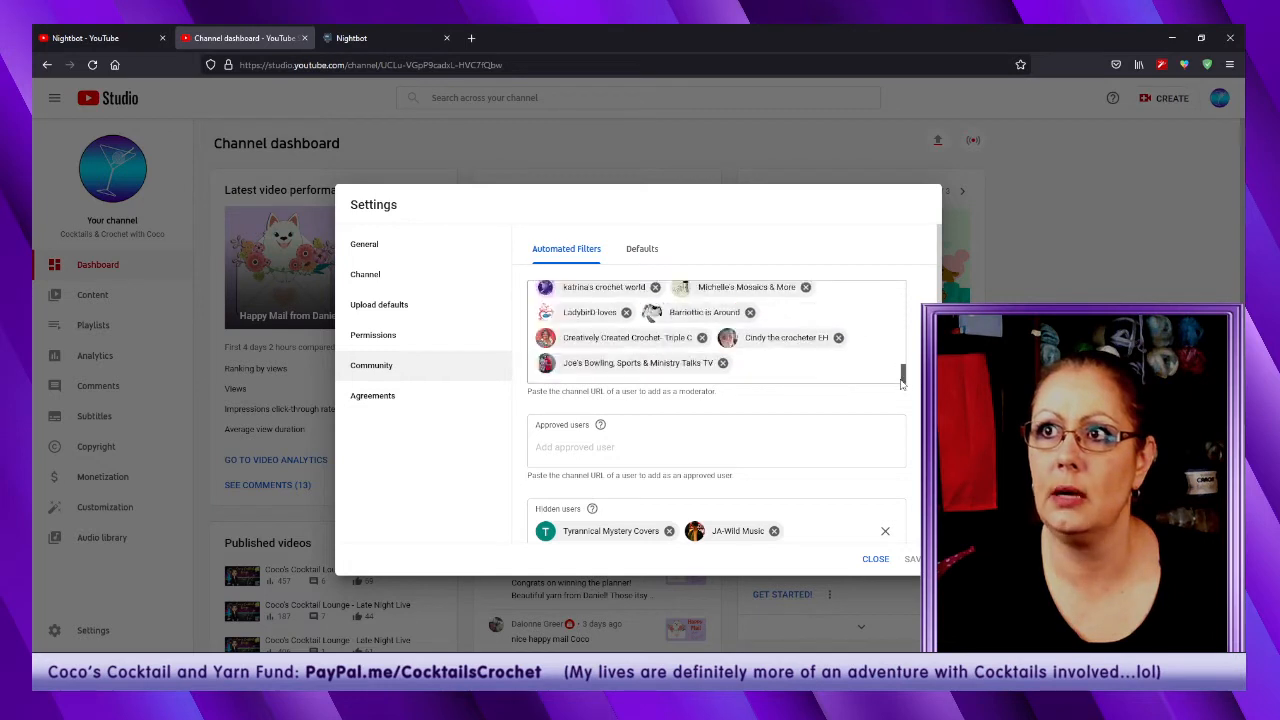
{"action": "left_click", "coordinate": [788, 367]}
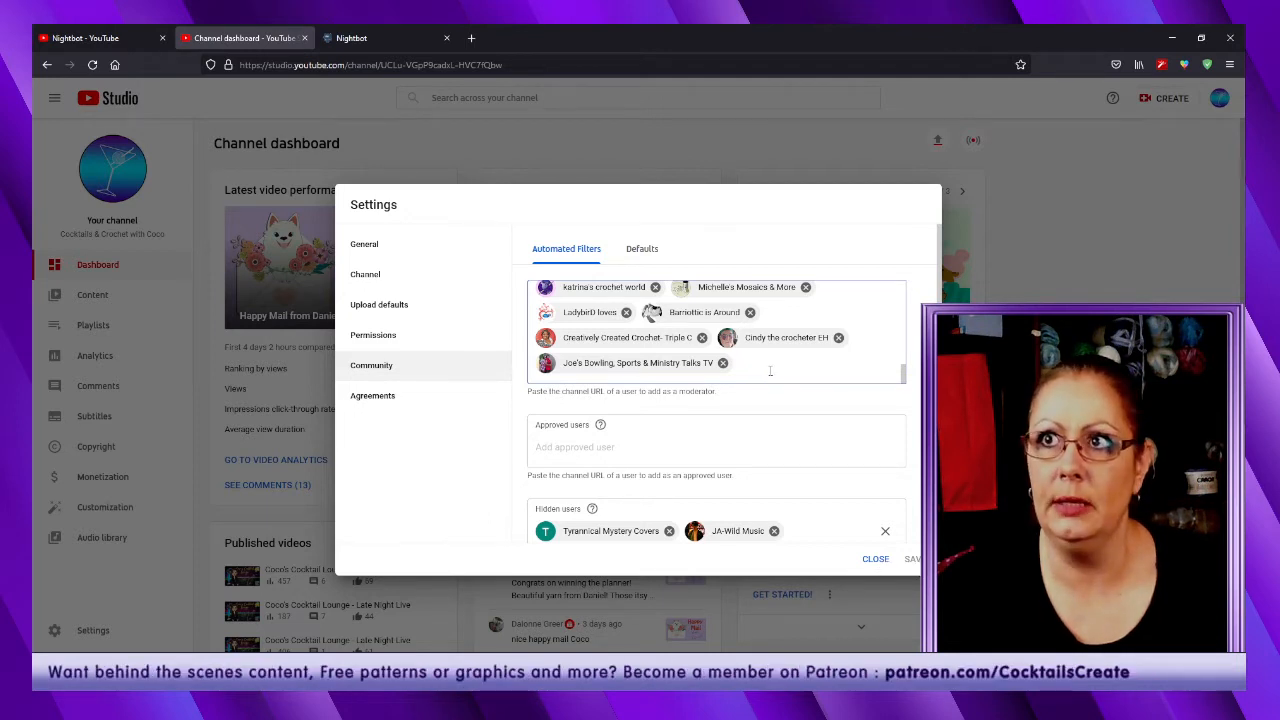
{"action": "left_click", "coordinate": [877, 562]}
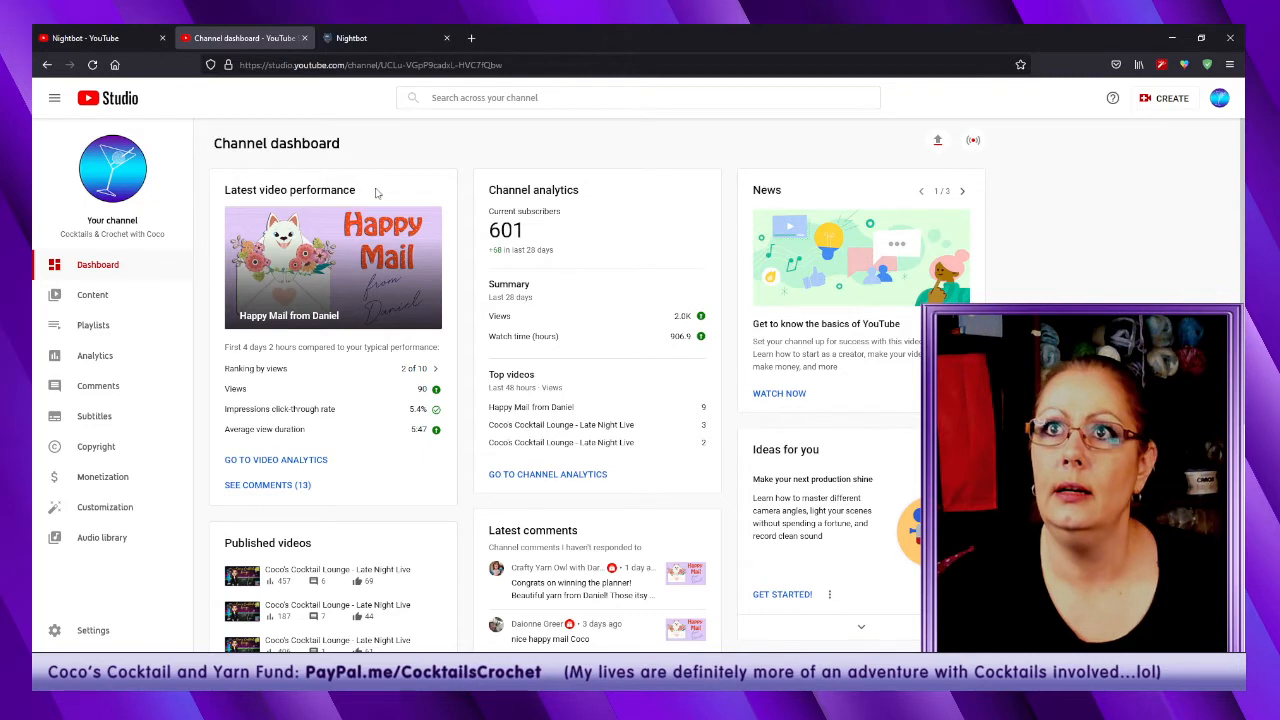
Switch to the Nightbot website, sign in to the dashboard and open the list of custom commands.
{"action": "left_click", "coordinate": [377, 37]}
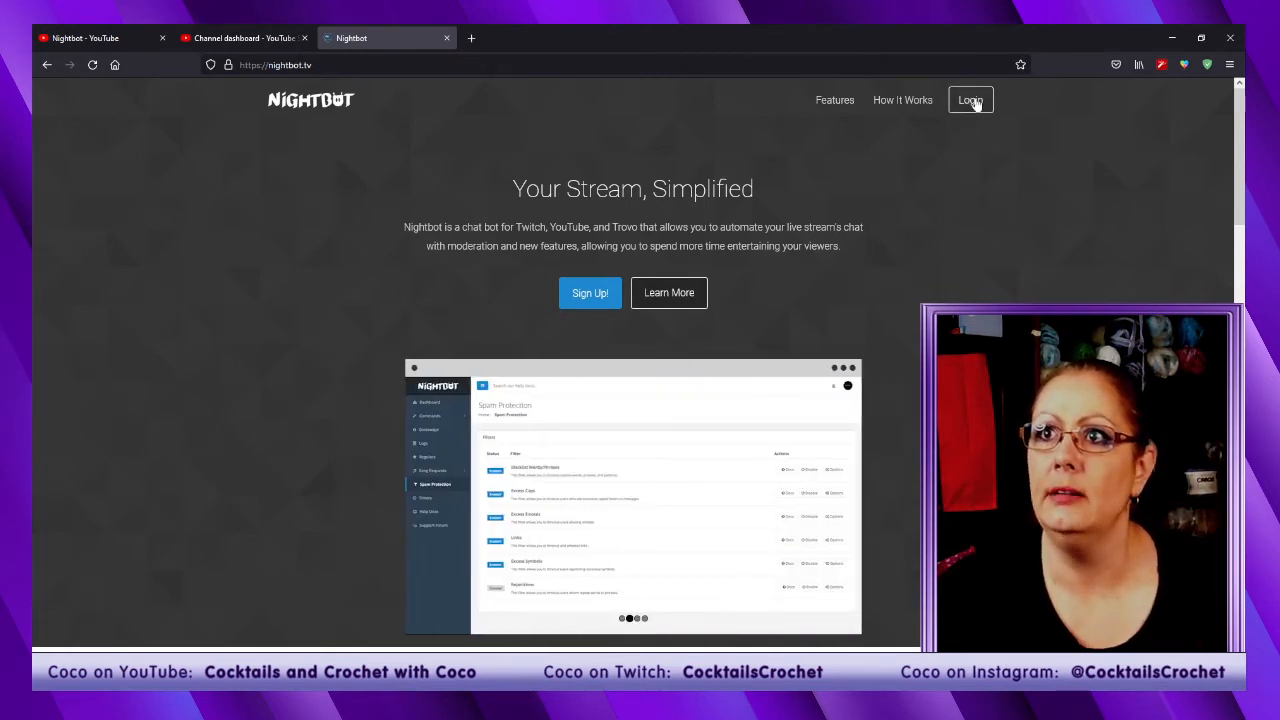
{"action": "left_click", "coordinate": [590, 305]}
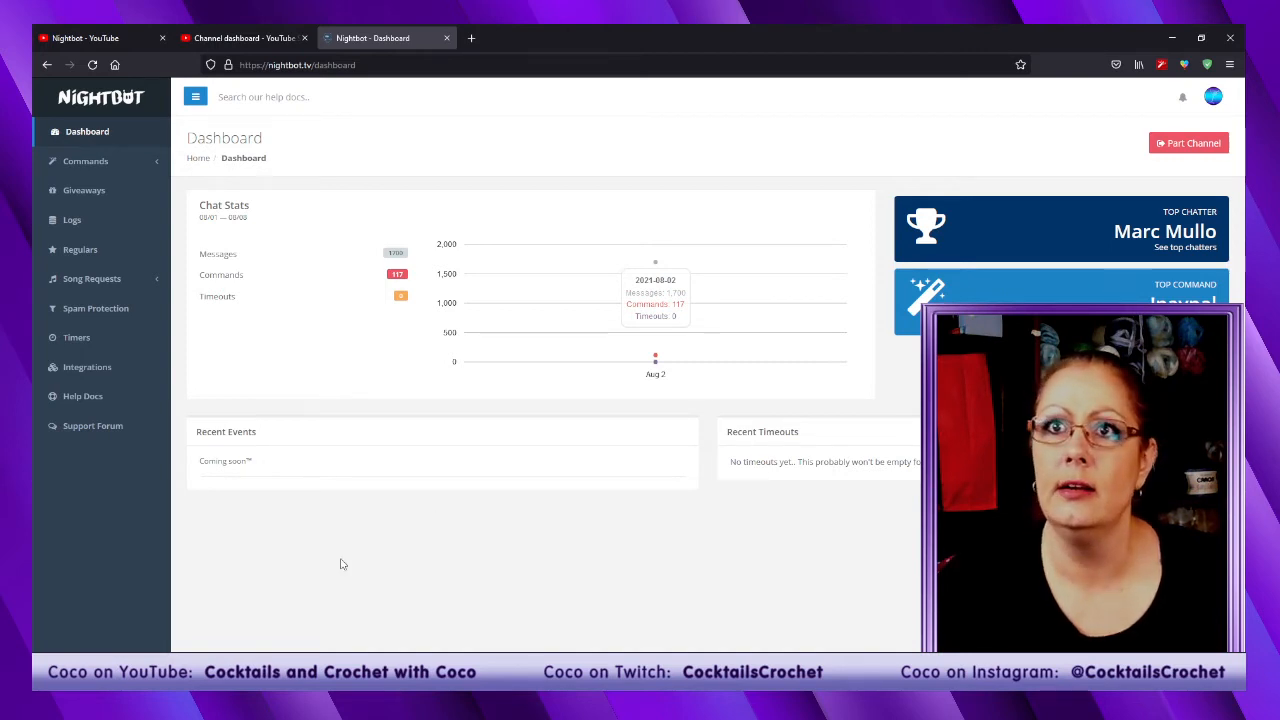
{"action": "left_click", "coordinate": [94, 167]}
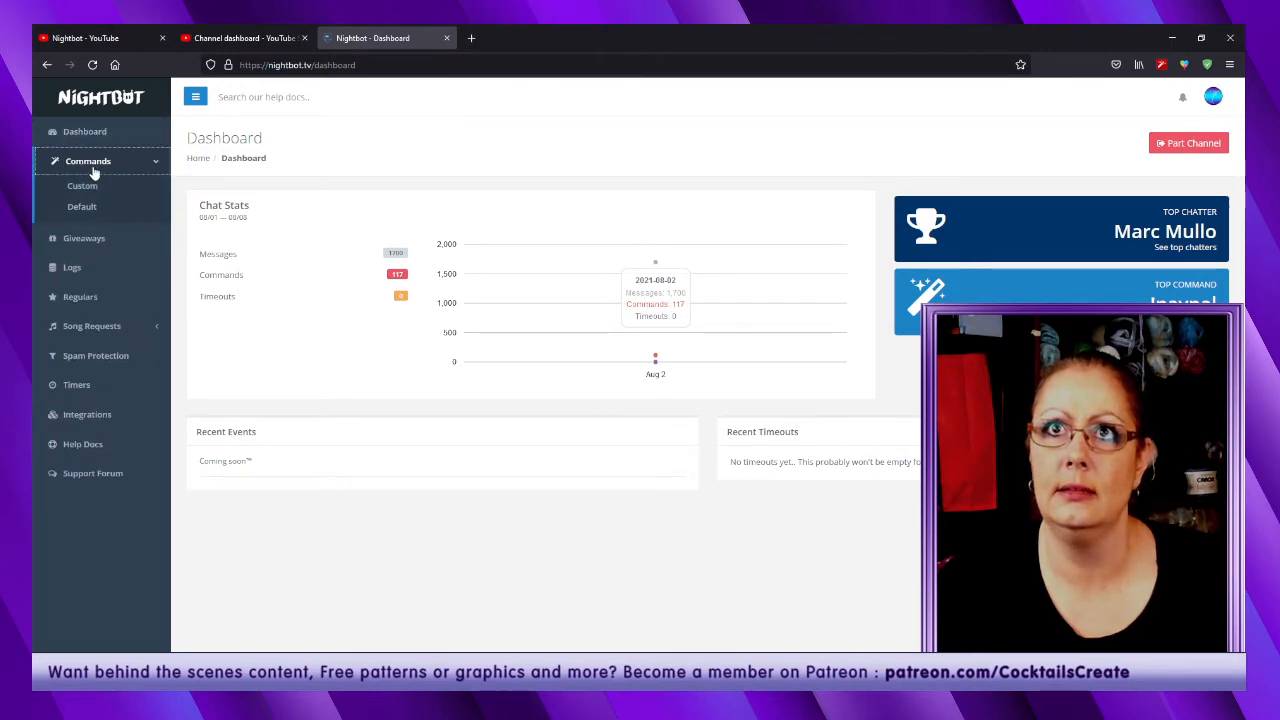
{"action": "left_click", "coordinate": [91, 188]}
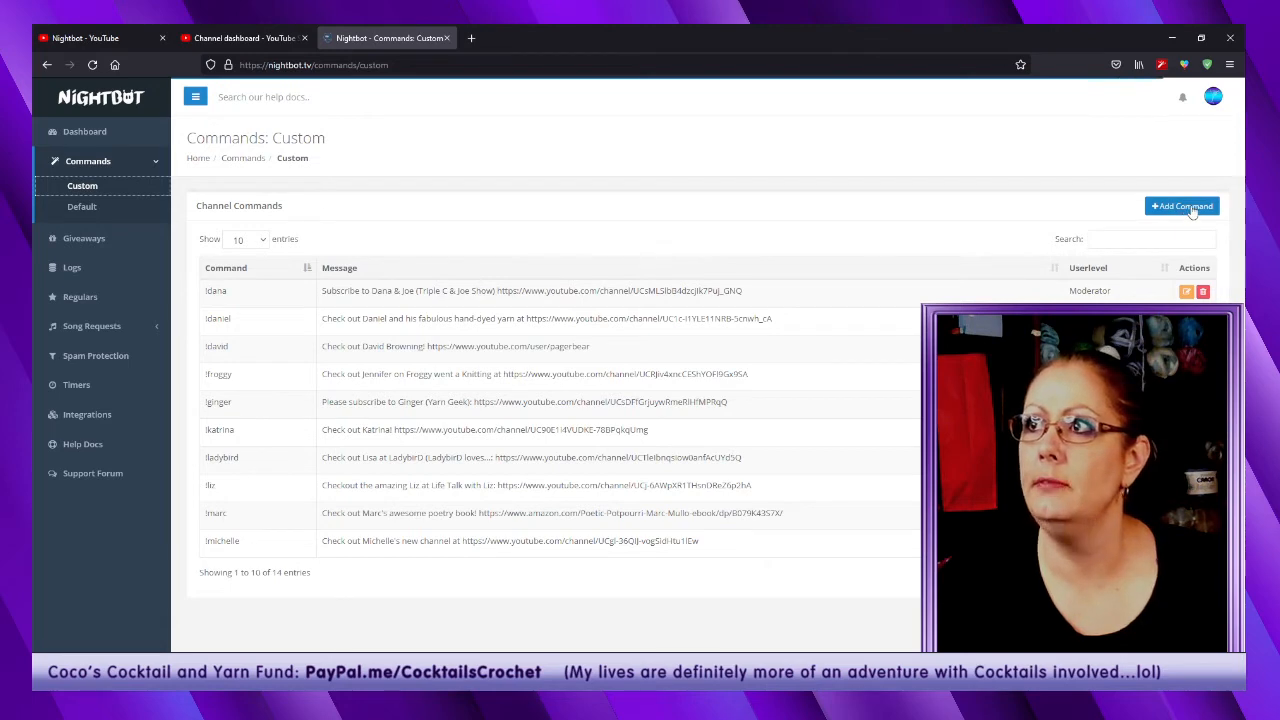
Draft a custom command using "!" plus the friend's first name, with a "Check out" message promoting their new channel and the copied URL.
{"action": "left_click", "coordinate": [1190, 207]}
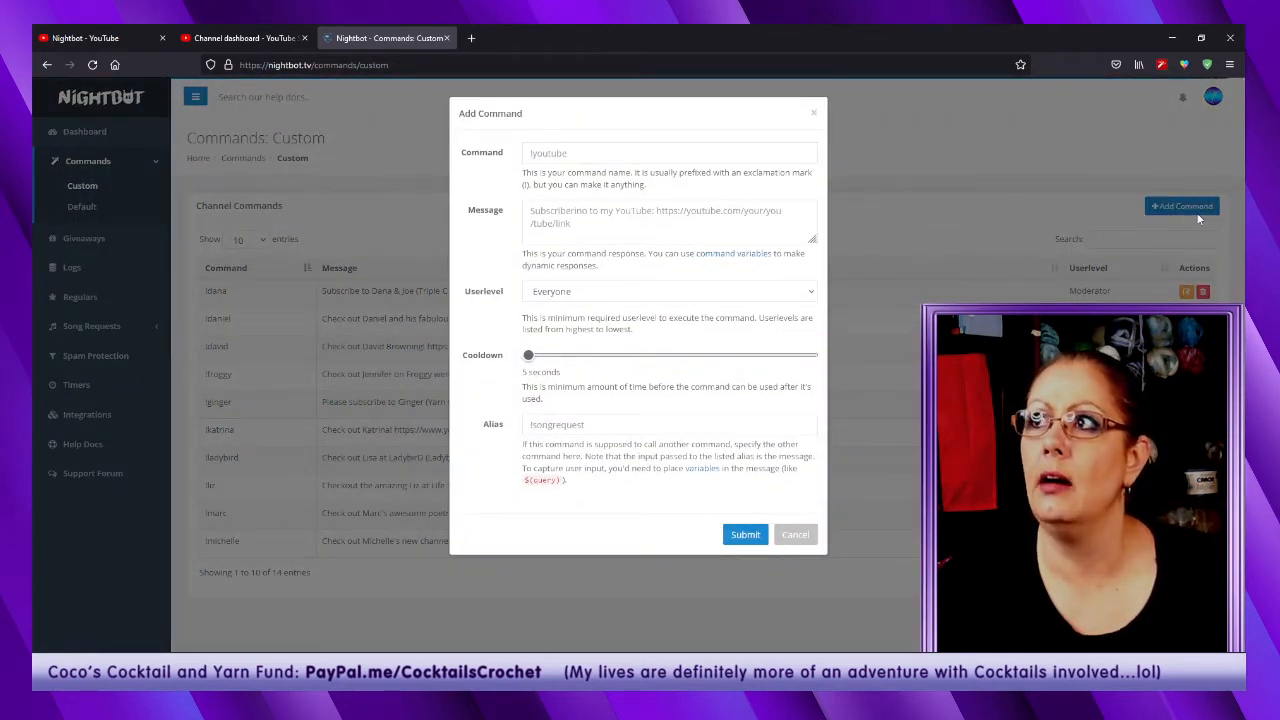
{"action": "left_click", "coordinate": [640, 153]}
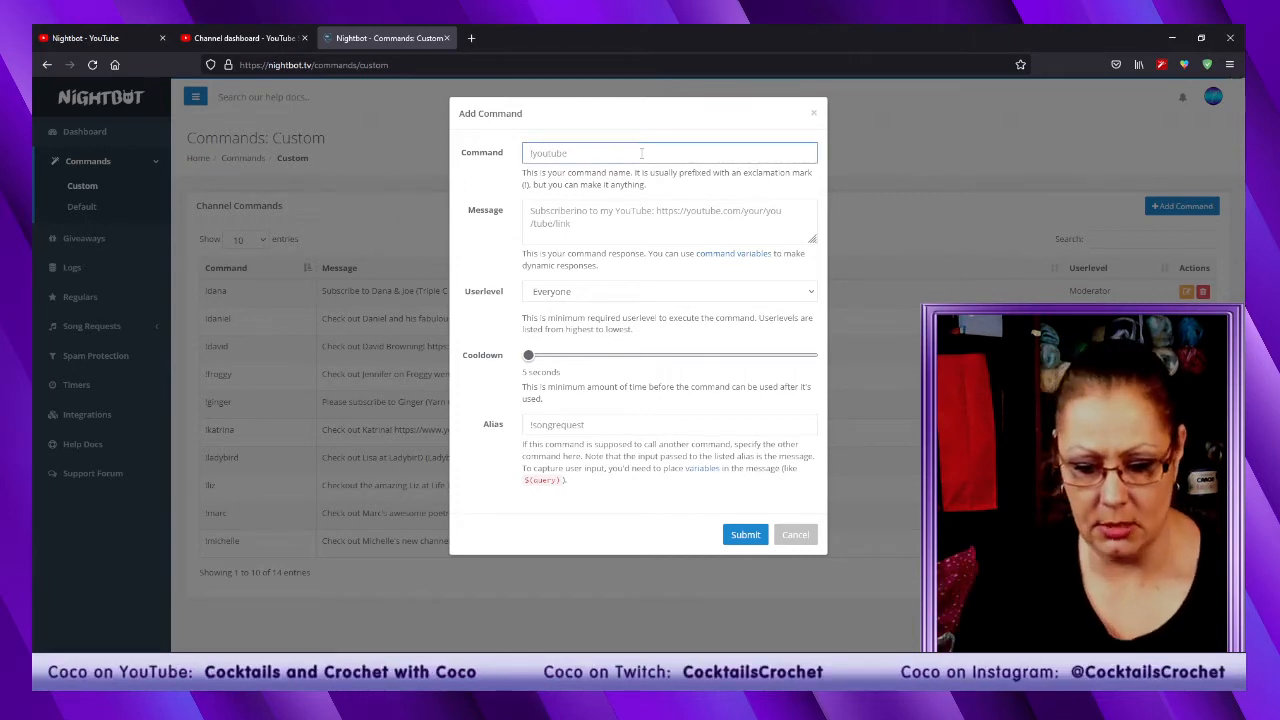
{"action": "type", "text": "!"}
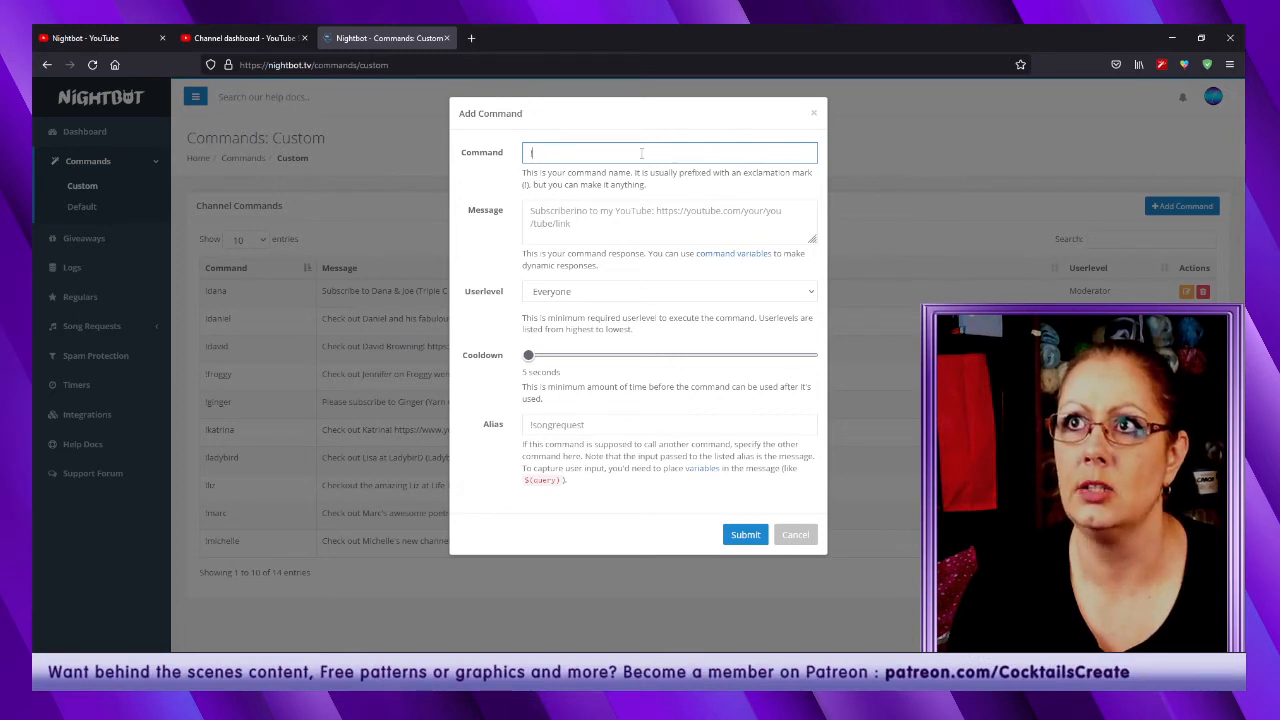
{"action": "type", "text": "Michelle"}
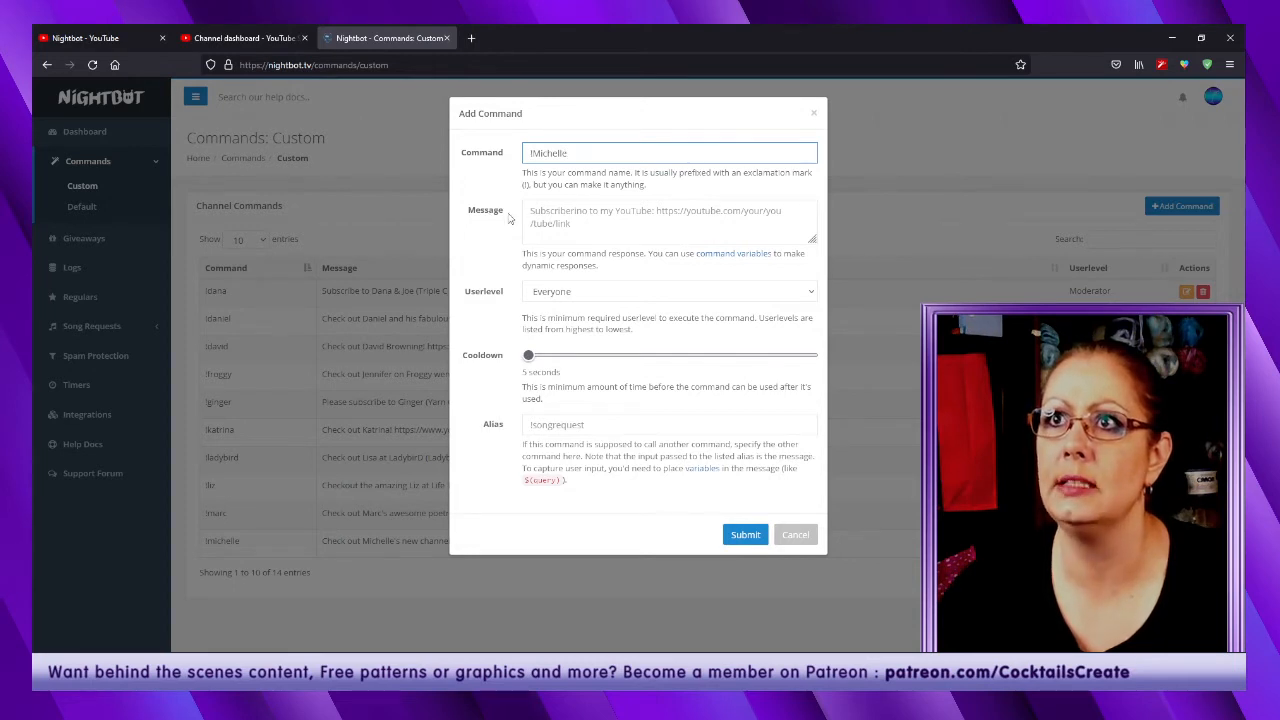
{"action": "left_click", "coordinate": [623, 228]}
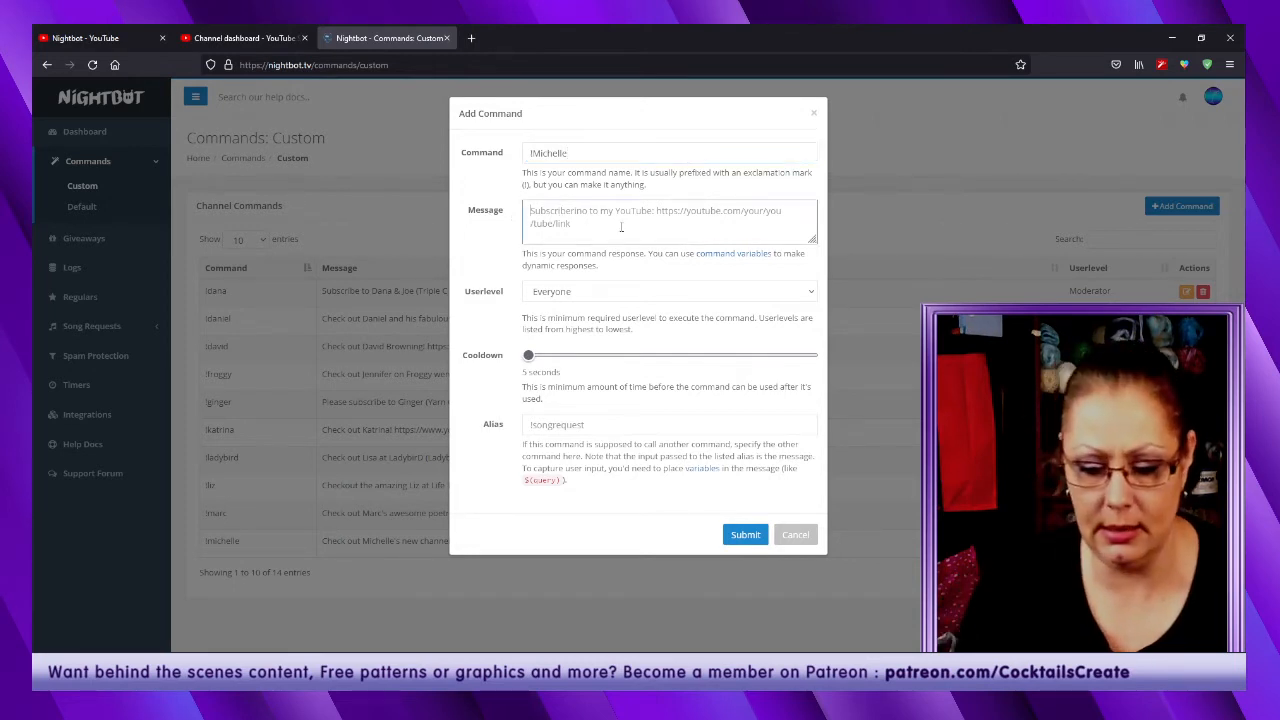
{"action": "type", "text": "Check out"}
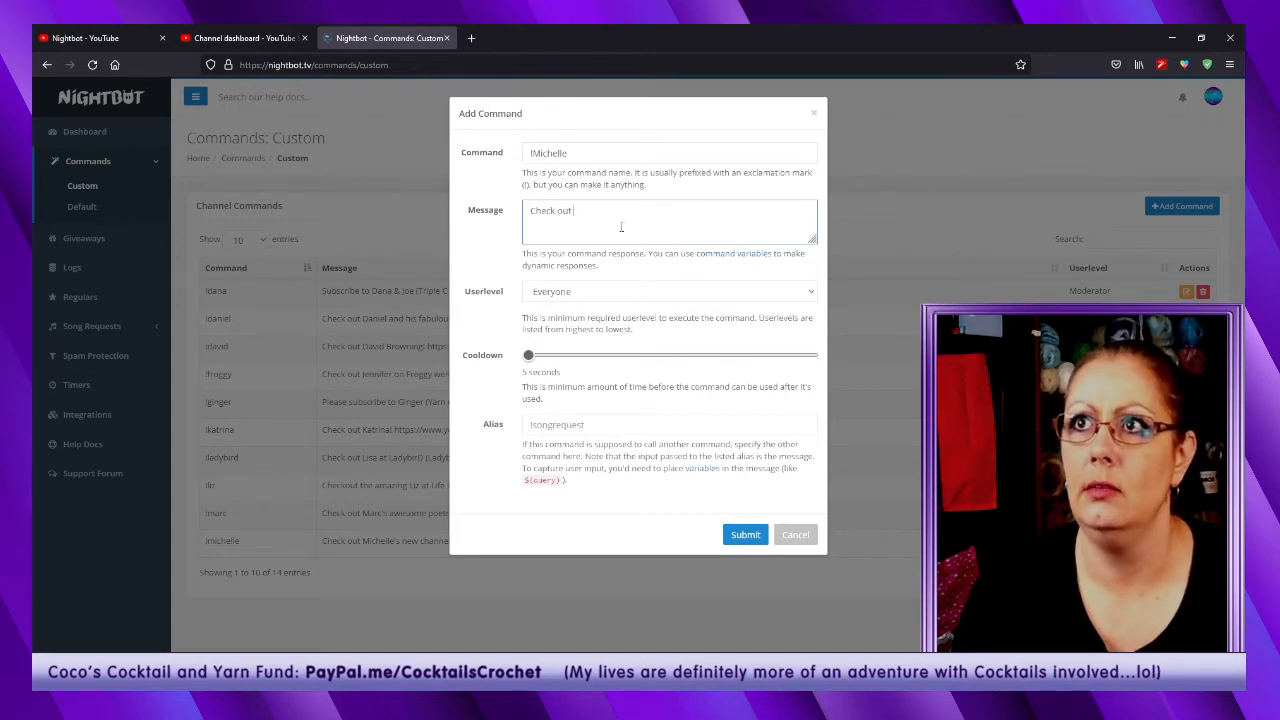
{"action": "type", "text": " Michelle's new channel at"}
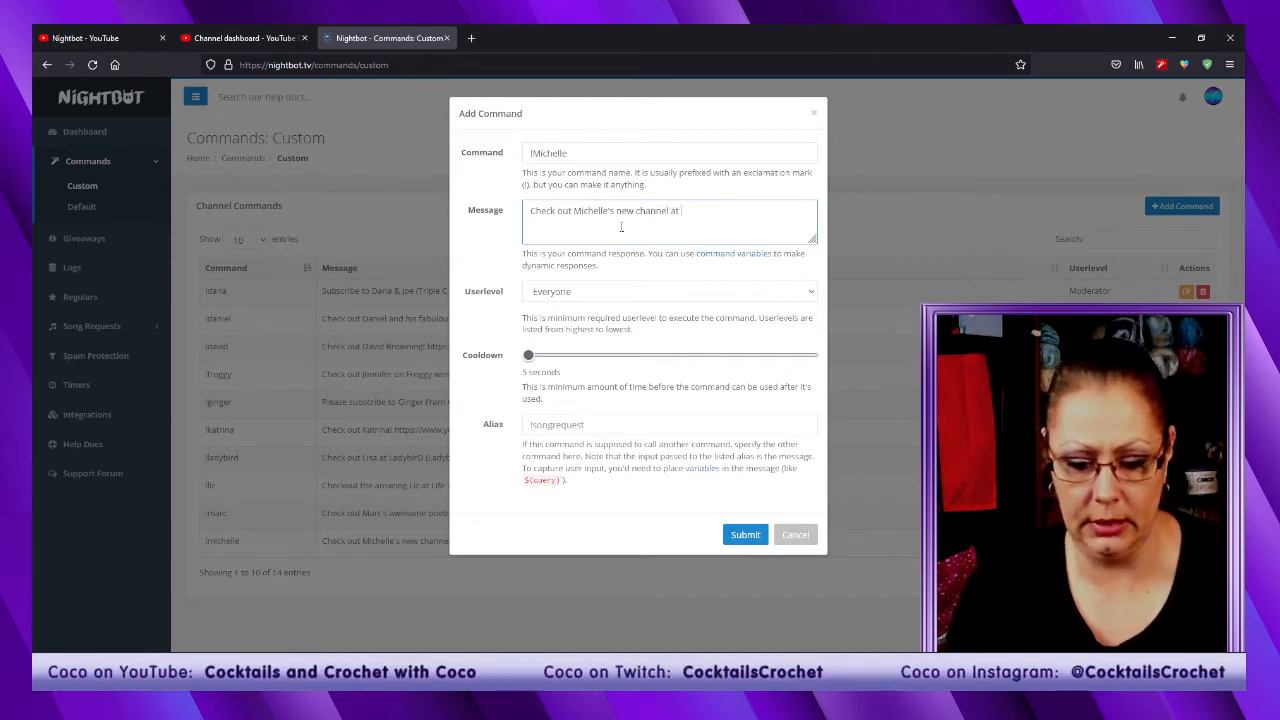
{"action": "type", "text": "https://www.youtube.com/channel/UCSvjQBDgYDBSTGVmCZObcwA"}
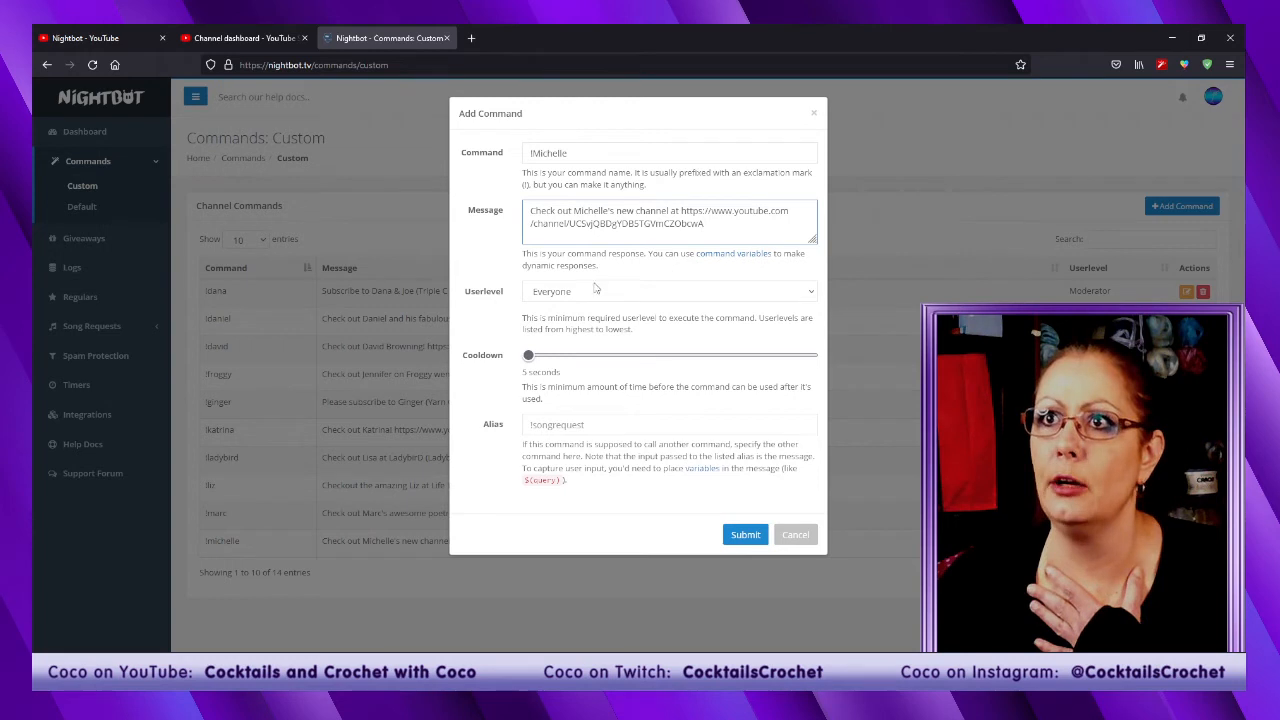
Keep the command's userlevel at Everyone, set its cooldown to 300 seconds, and close the form without submitting.
{"action": "left_click", "coordinate": [812, 293]}
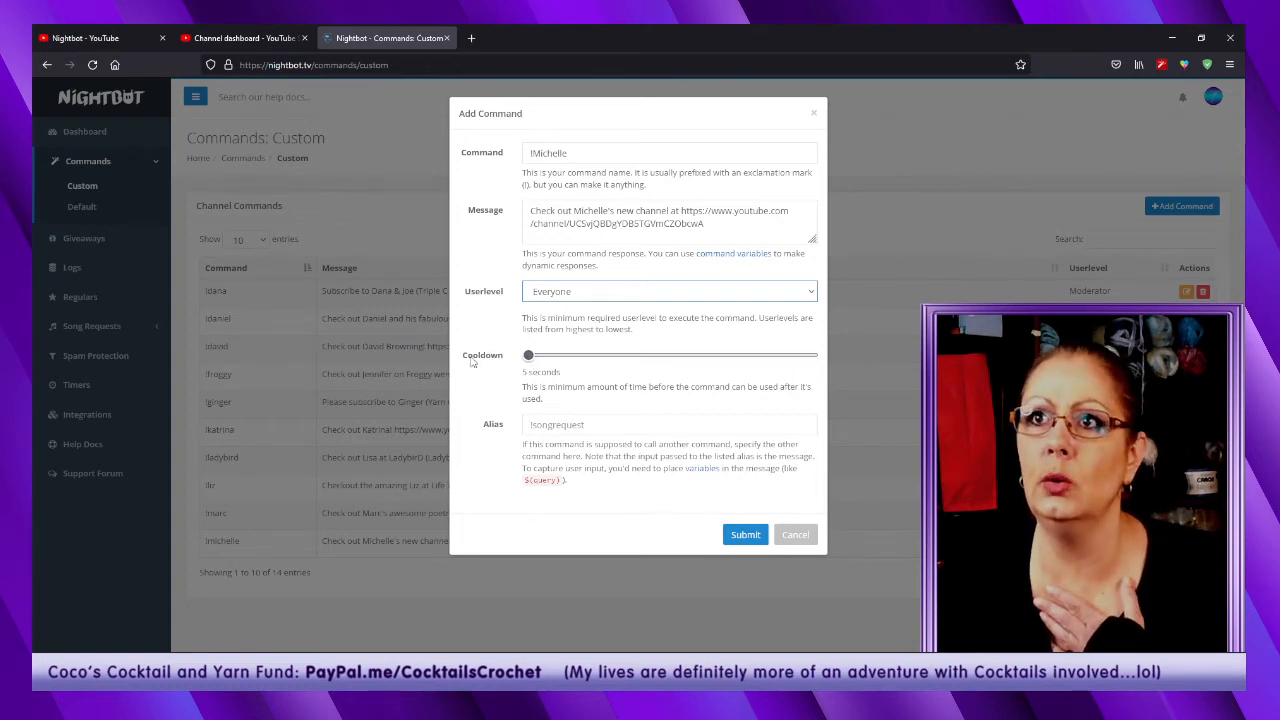
{"action": "left_click", "coordinate": [530, 357]}
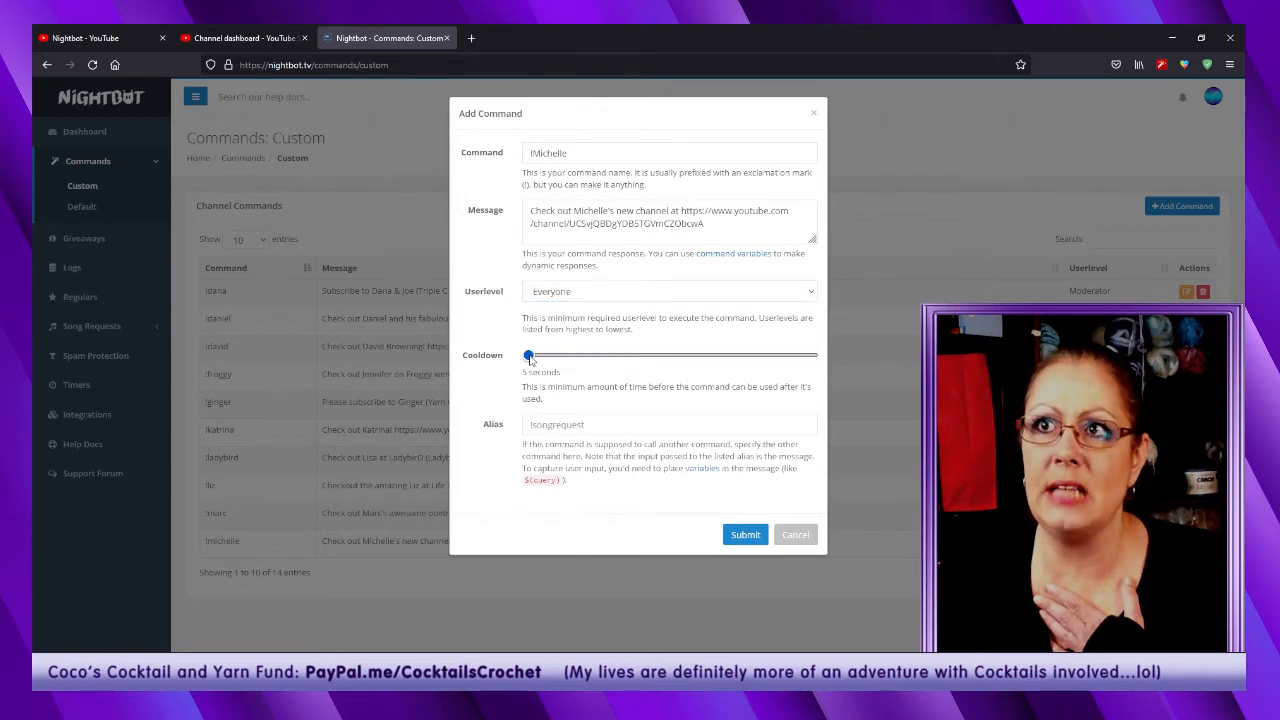
{"action": "left_click_drag", "start_coordinate": [530, 360], "coordinate": [697, 358]}
{"action": "left_click_drag", "start_coordinate": [786, 369], "coordinate": [814, 372]}
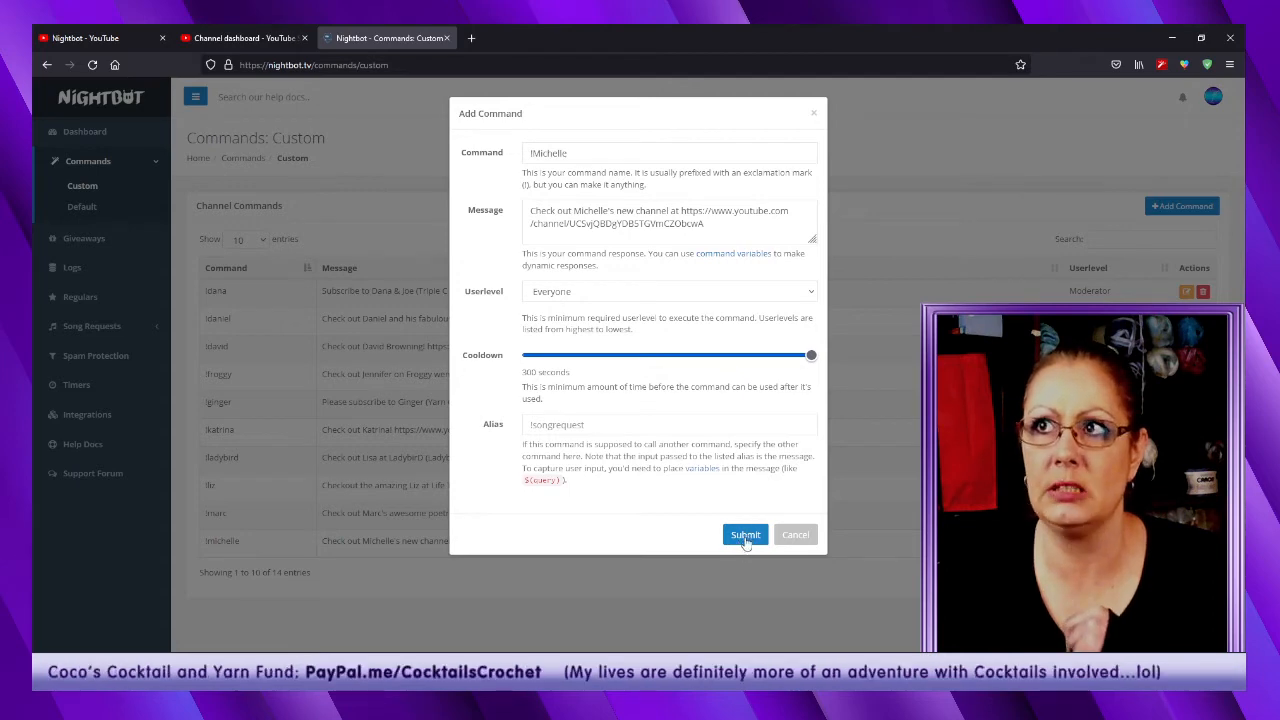
{"action": "left_click", "coordinate": [813, 116]}
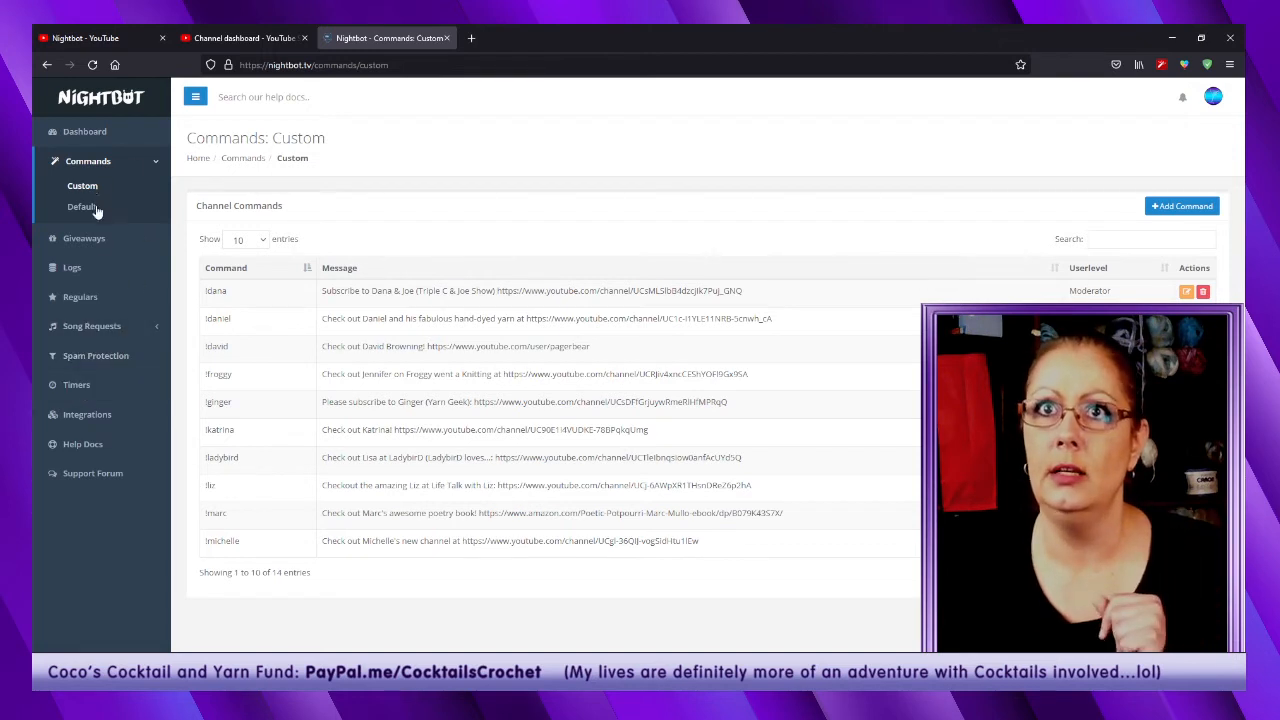
Start a new timer named with the friend's first name, with a "Check out" message promoting their new channel at the copied URL.
{"action": "left_click", "coordinate": [89, 389]}
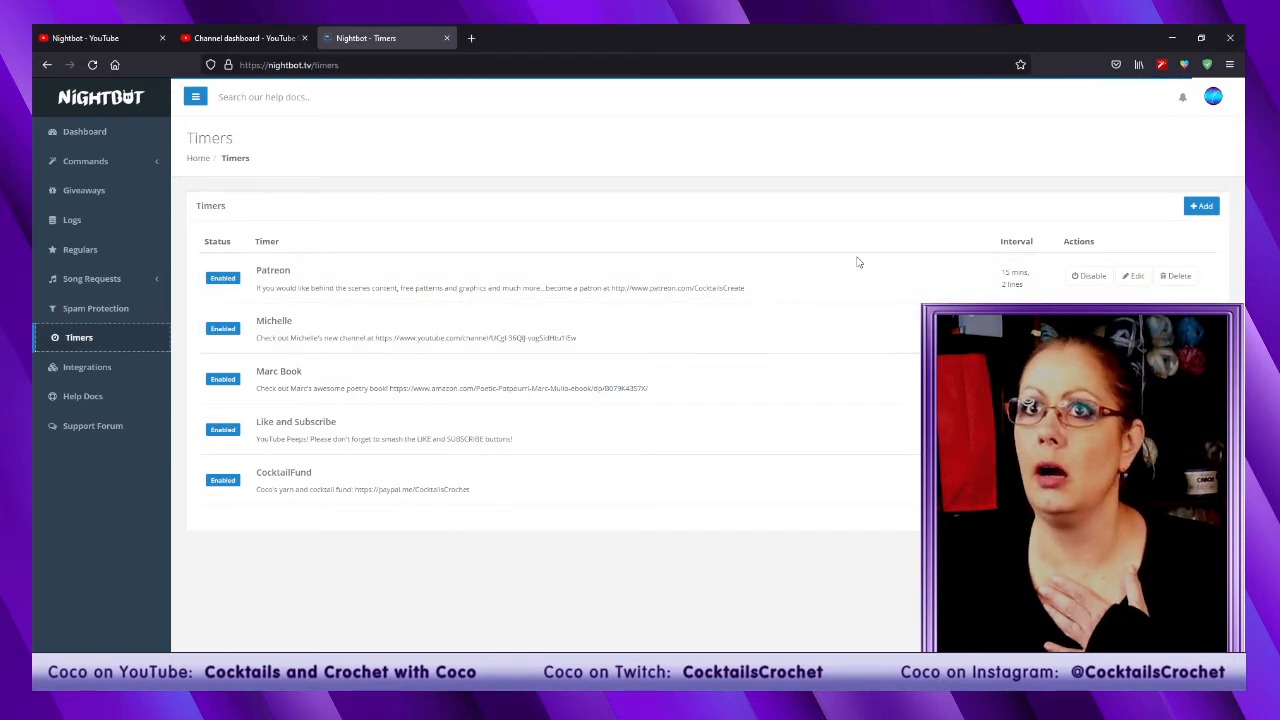
{"action": "left_click", "coordinate": [1201, 206]}
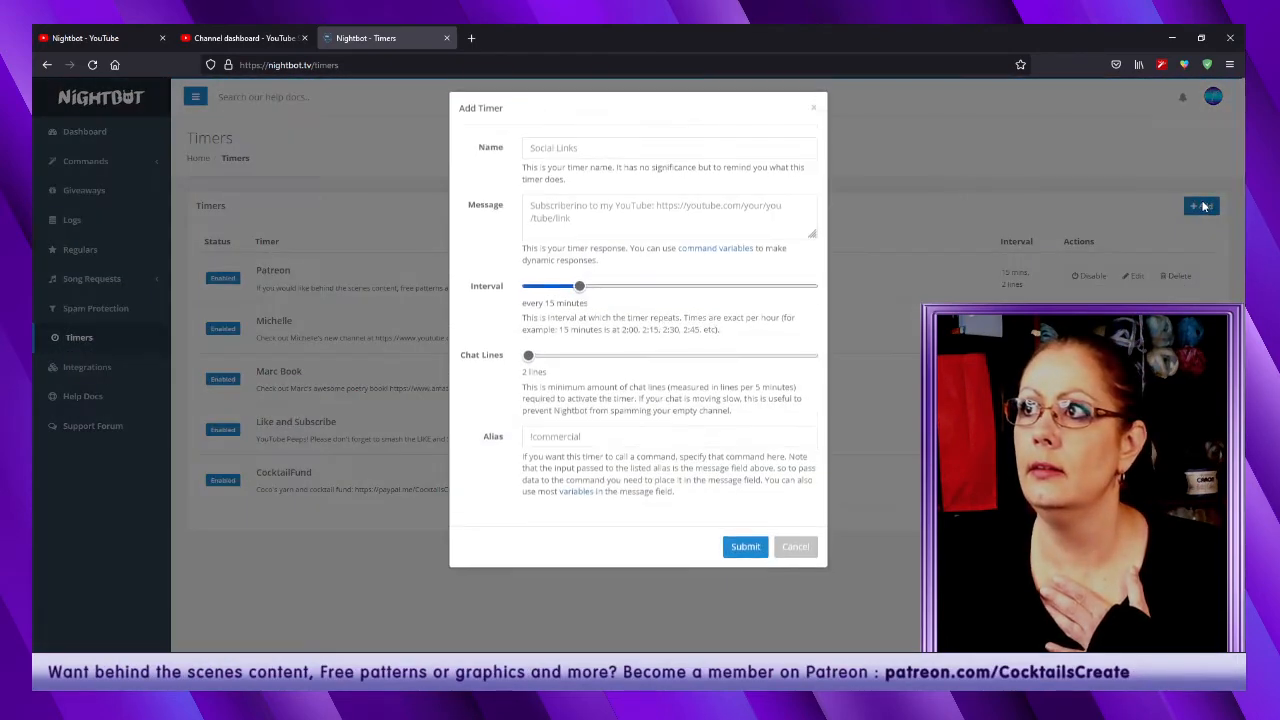
{"action": "left_click", "coordinate": [664, 157]}
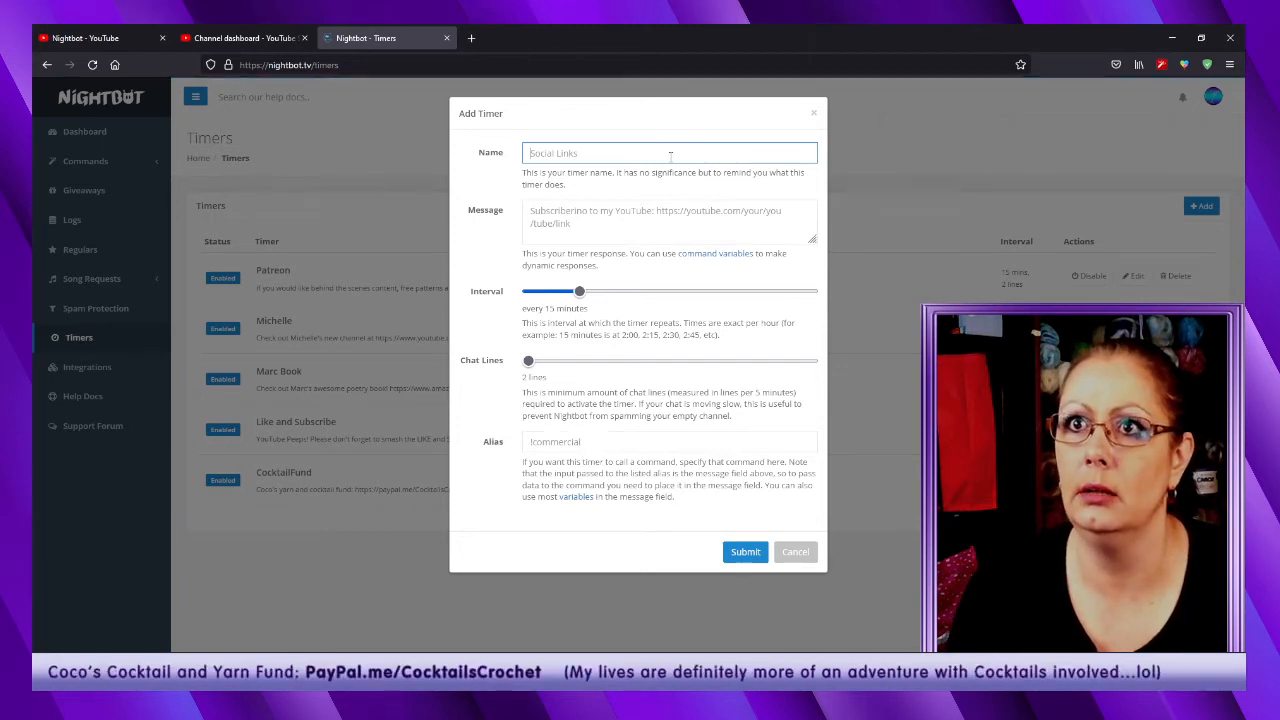
{"action": "type", "text": "Michel"}
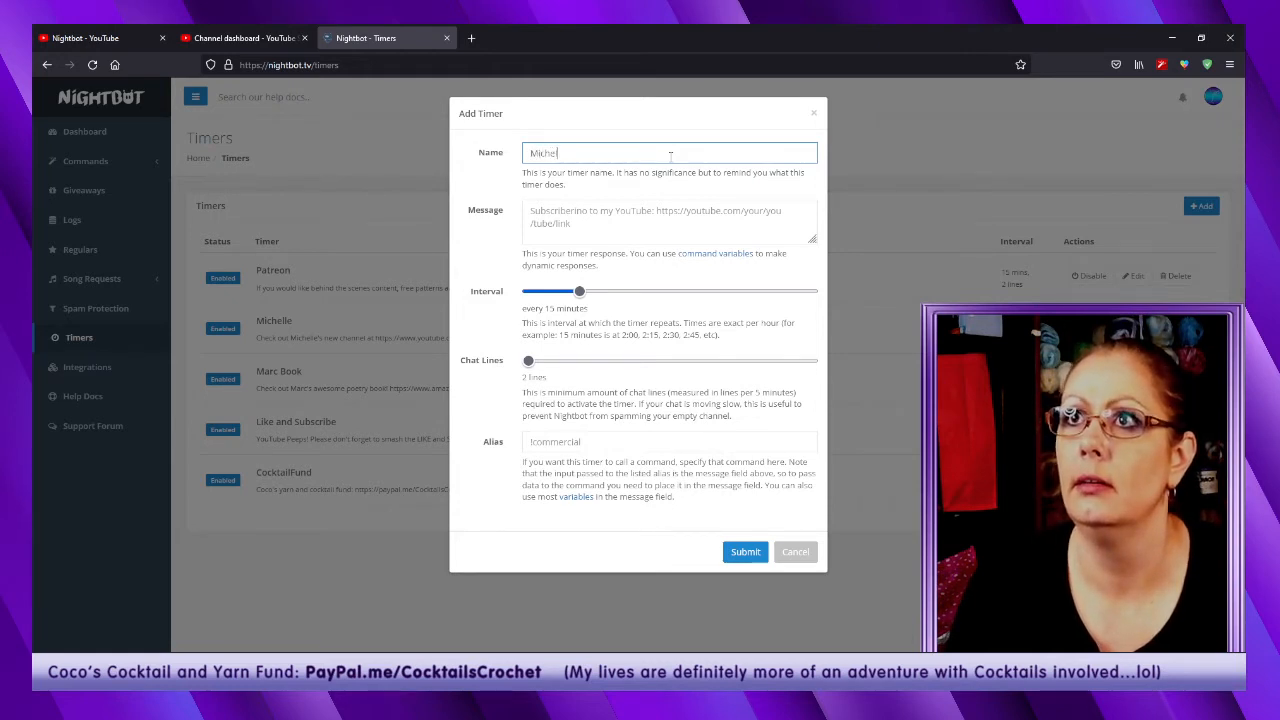
{"action": "type", "text": "le"}
{"action": "left_click", "coordinate": [646, 211]}
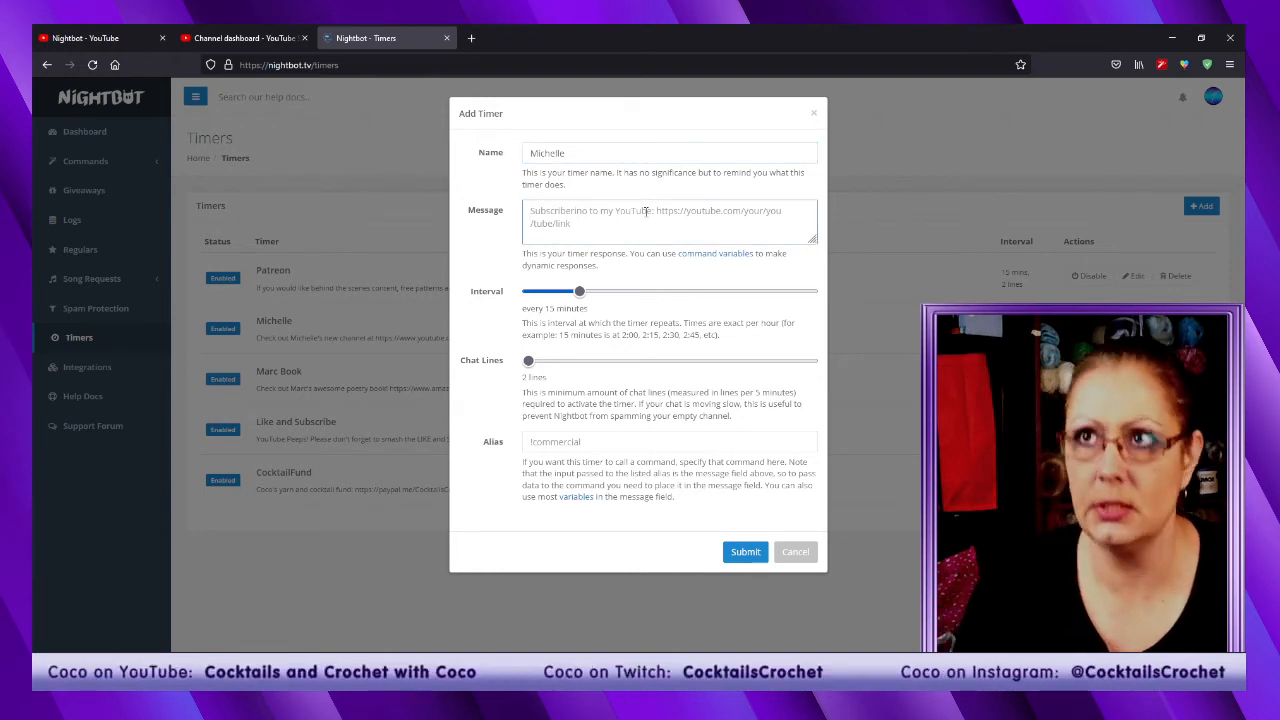
{"action": "type", "text": "Check out Michelle's new channel"}
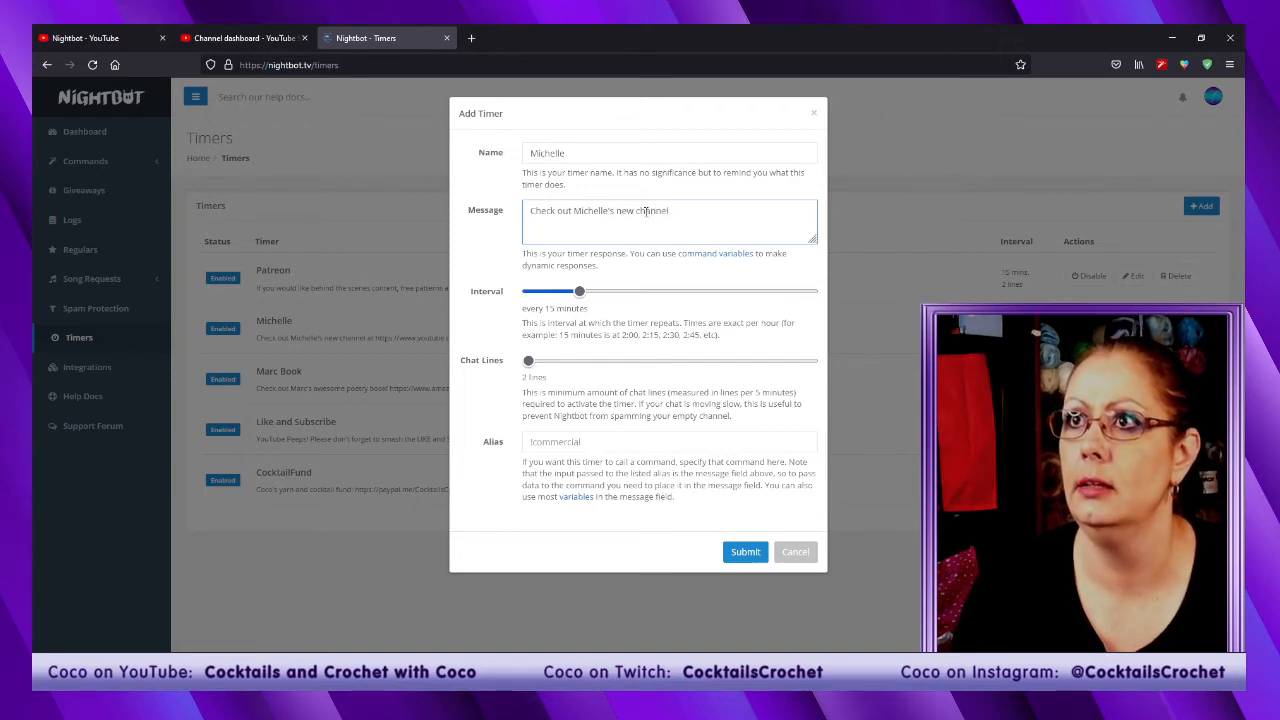
{"action": "type", "text": " at"}
{"action": "type", "text": "https://www.youtube.com/channel/UCSvjQBDgYDBSTGVmCZ0bcwA"}
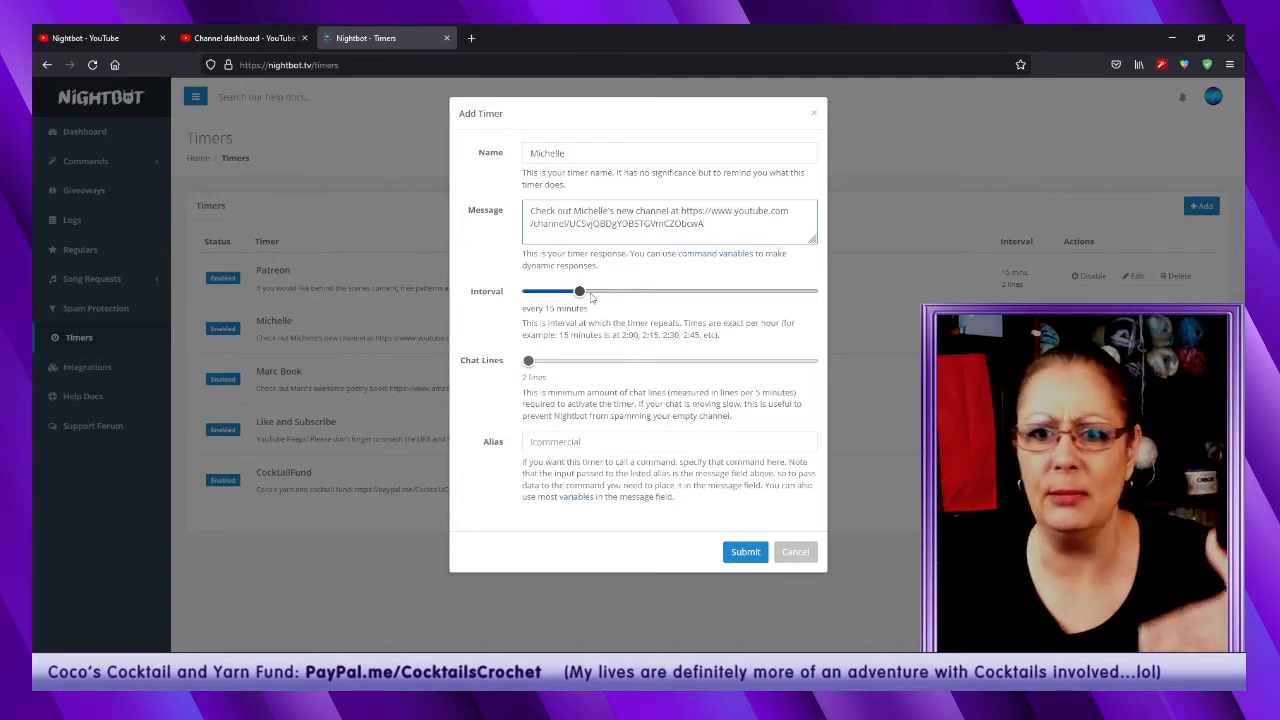
Set the timer's interval to every 28 minutes and keep the minimum chat lines at 2.
{"action": "left_click_drag", "start_coordinate": [582, 293], "coordinate": [577, 293]}
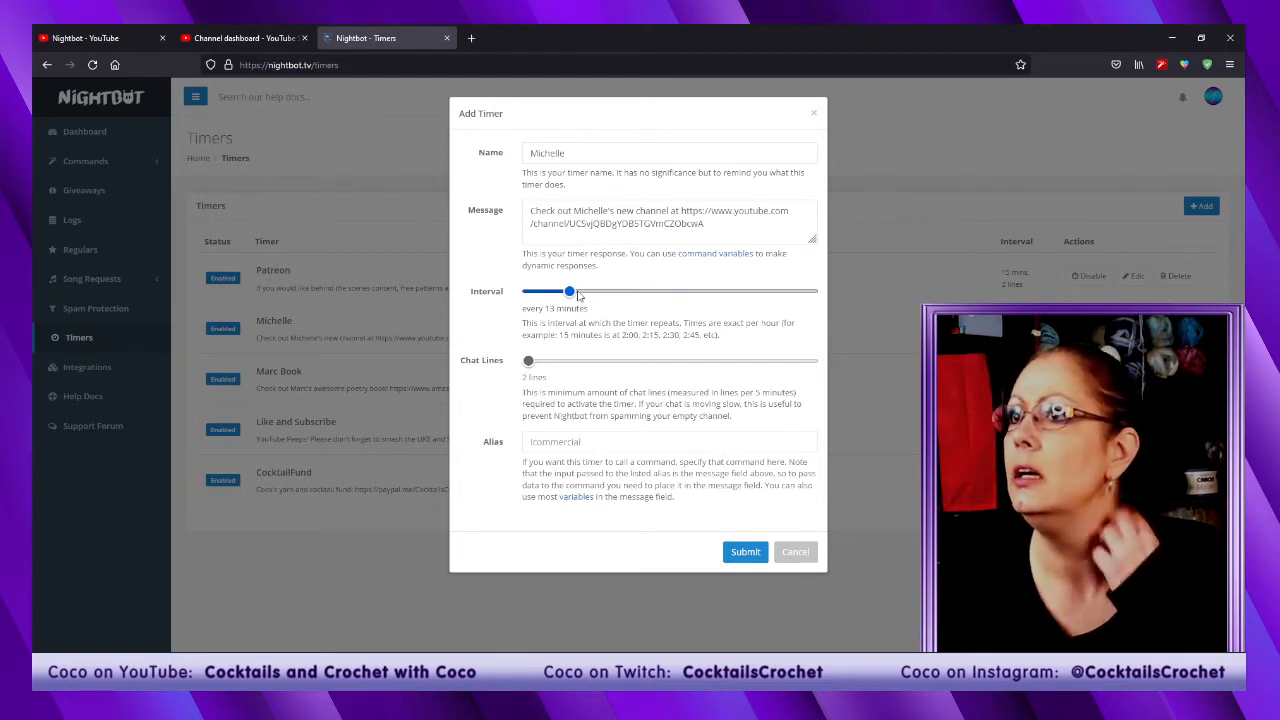
{"action": "left_click_drag", "start_coordinate": [593, 296], "coordinate": [650, 300]}
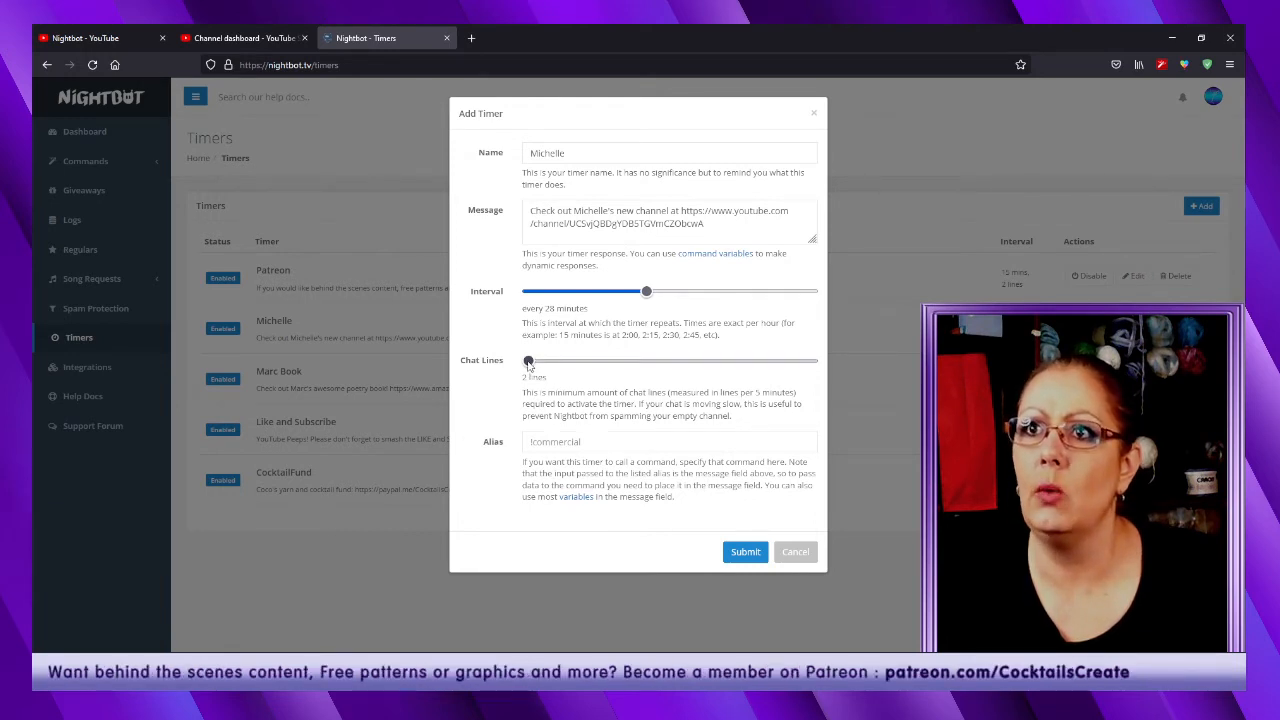
{"action": "mouse_move", "coordinate": [528, 362]}
{"action": "left_mouse_down"}
{"action": "mouse_move", "coordinate": [663, 362]}
{"action": "mouse_move", "coordinate": [528, 362]}
{"action": "left_mouse_up"}
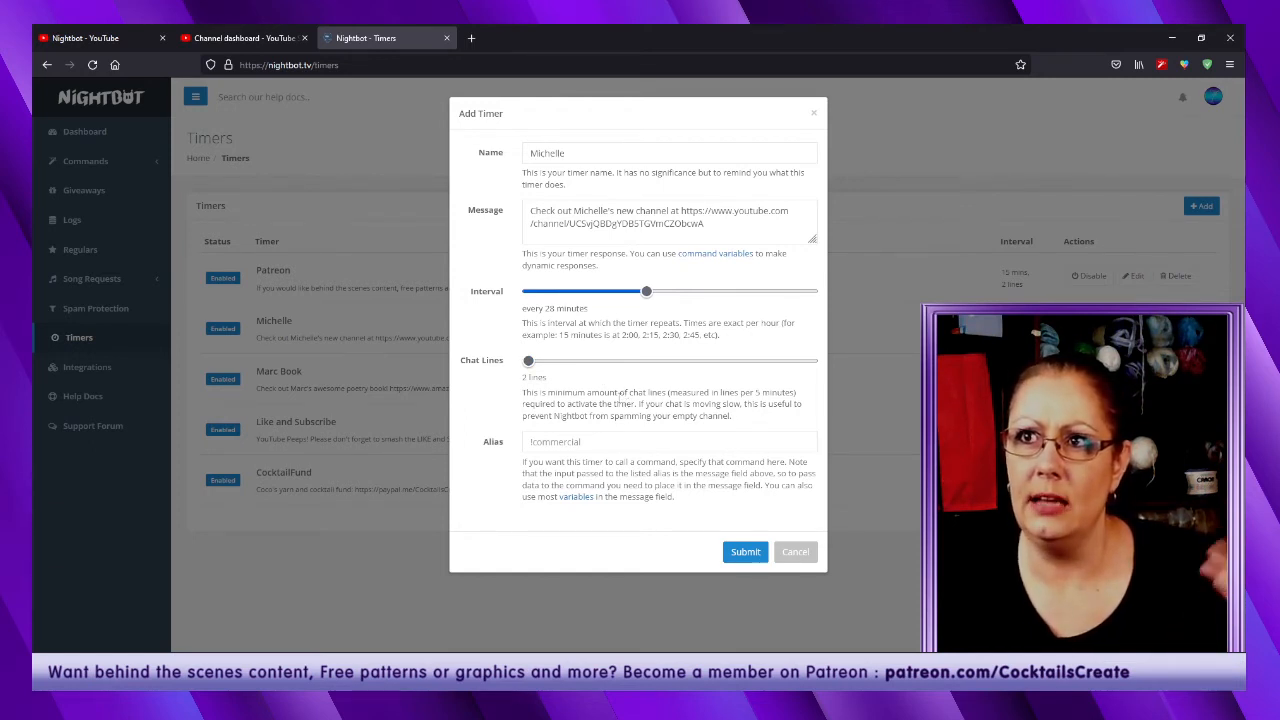
Keep the timer's minimum chat lines at 2, set its alias to "!" plus the friend's first name, and discard the timer.
{"action": "left_click_drag", "start_coordinate": [528, 361], "coordinate": [594, 361]}
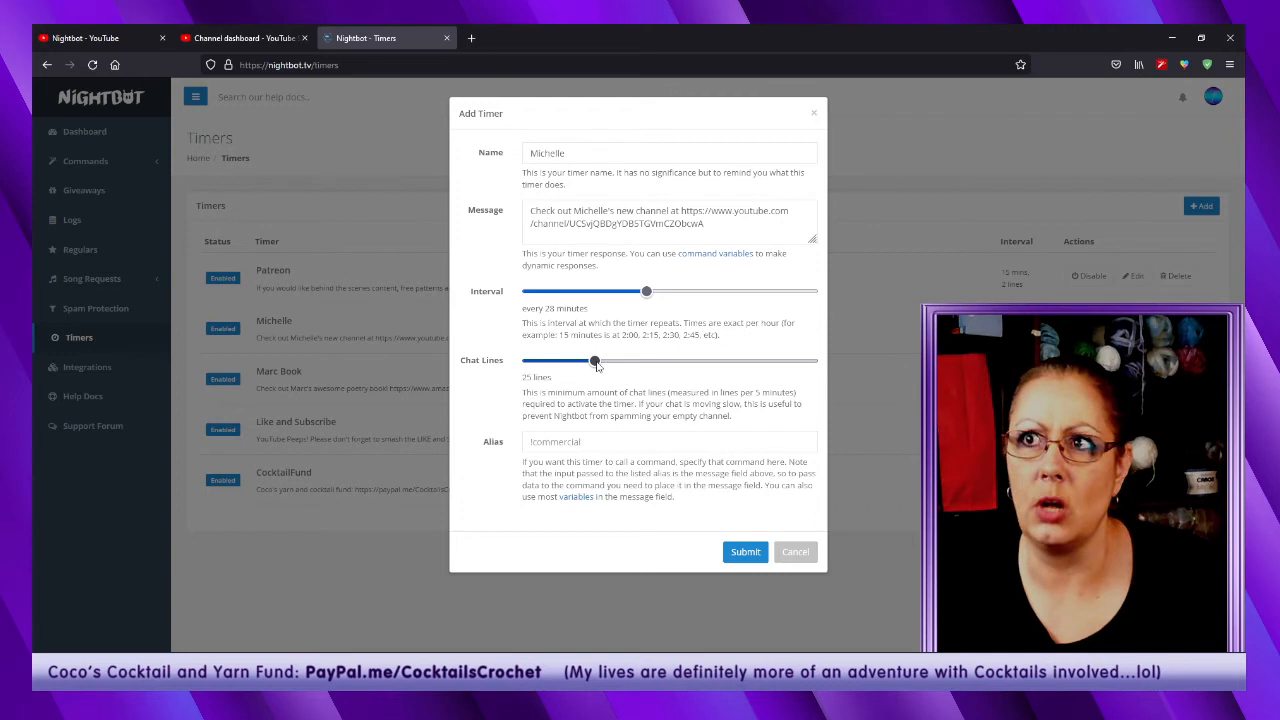
{"action": "left_click_drag", "start_coordinate": [596, 362], "coordinate": [528, 362]}
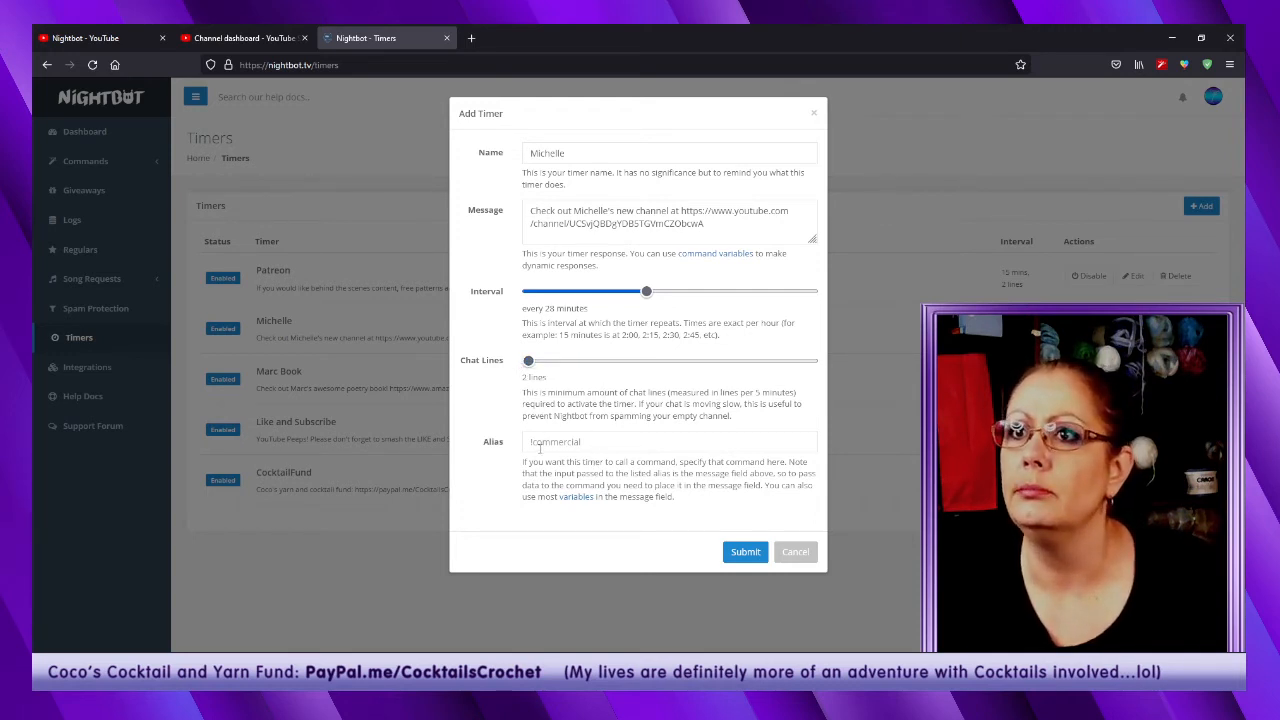
{"action": "left_click", "coordinate": [576, 441]}
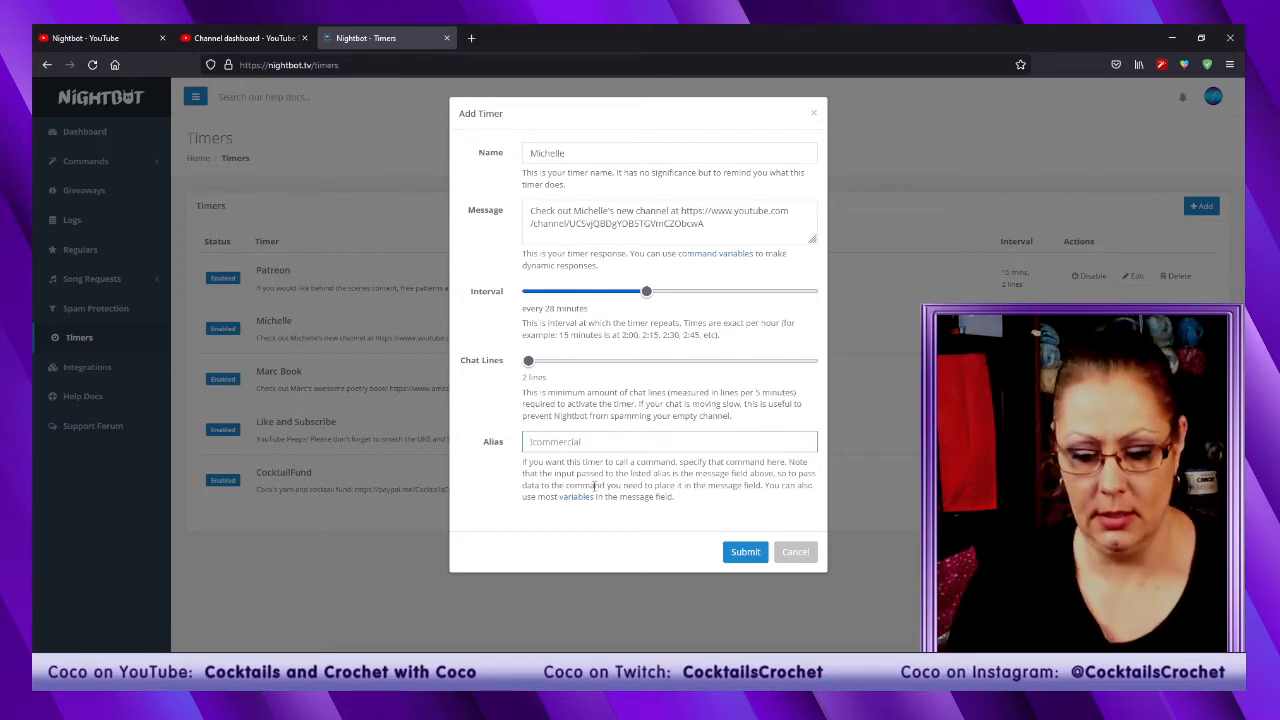
{"action": "type", "text": "!"}
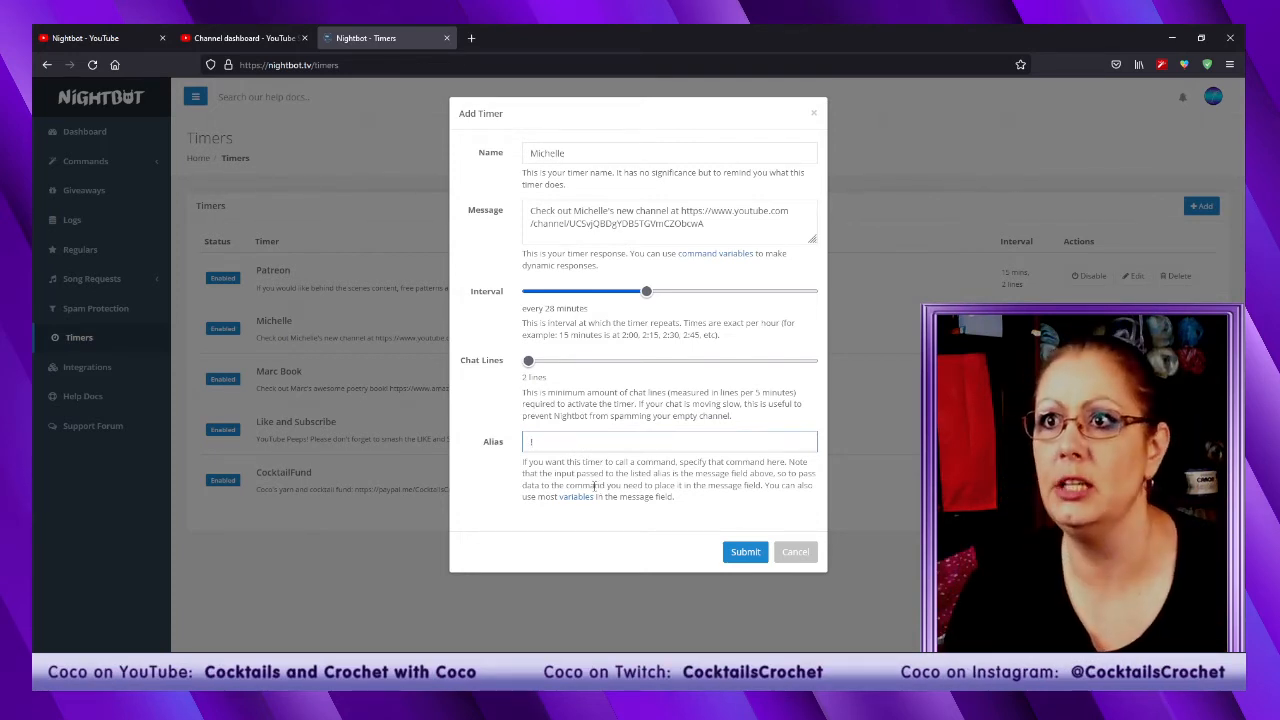
{"action": "type", "text": "Michelle"}
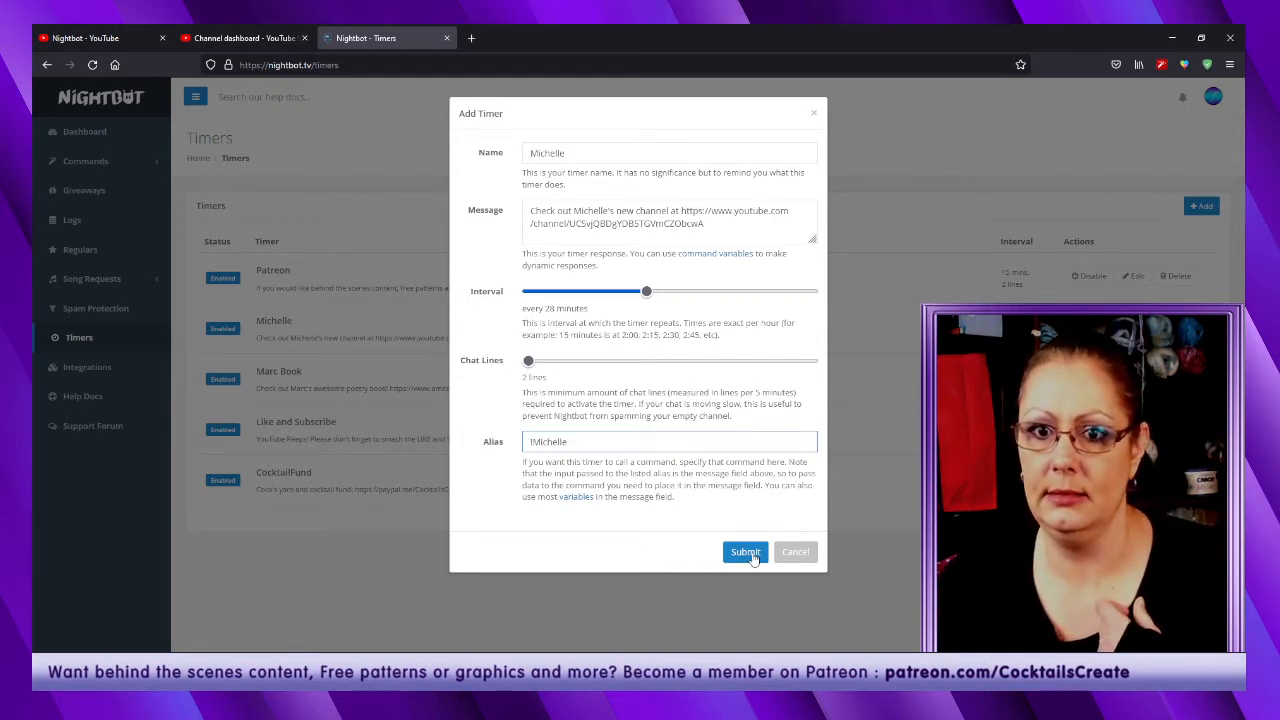
{"action": "left_click", "coordinate": [800, 552]}
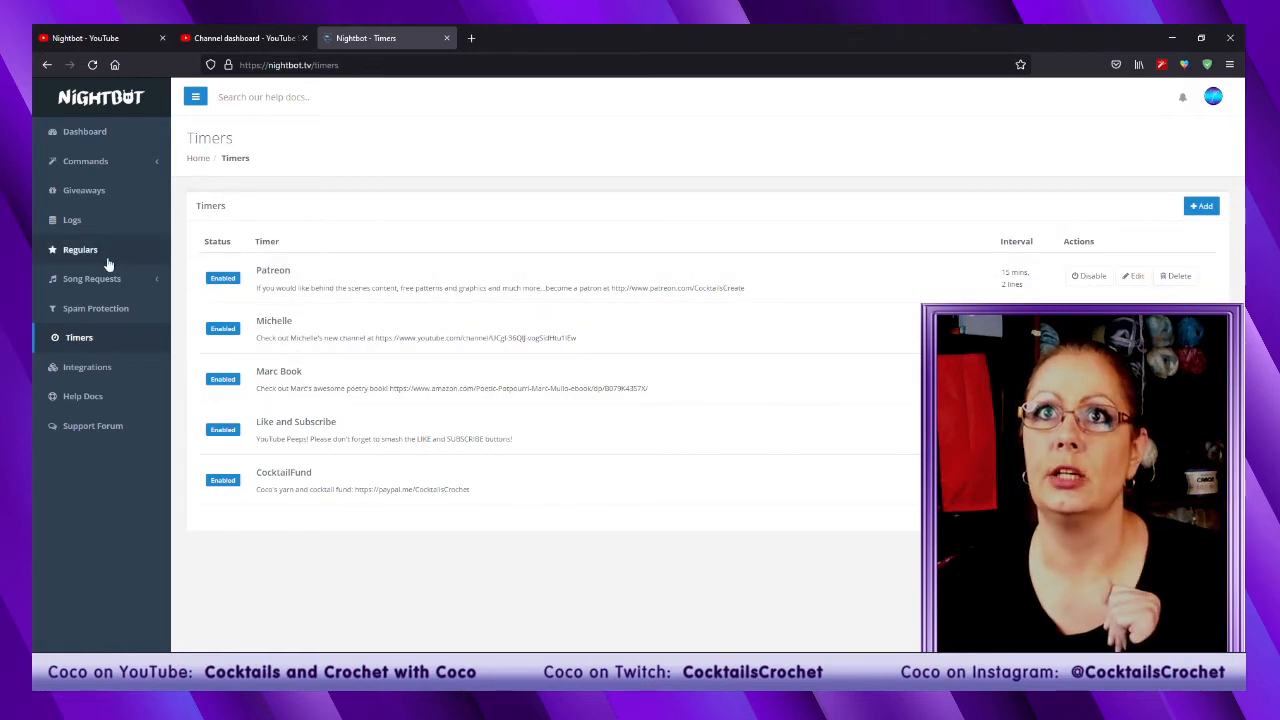
Examine the Excess Caps spam filter's limit, exempt userlevel, silent and custom message options, and close them without saving.
{"action": "left_click", "coordinate": [106, 312]}
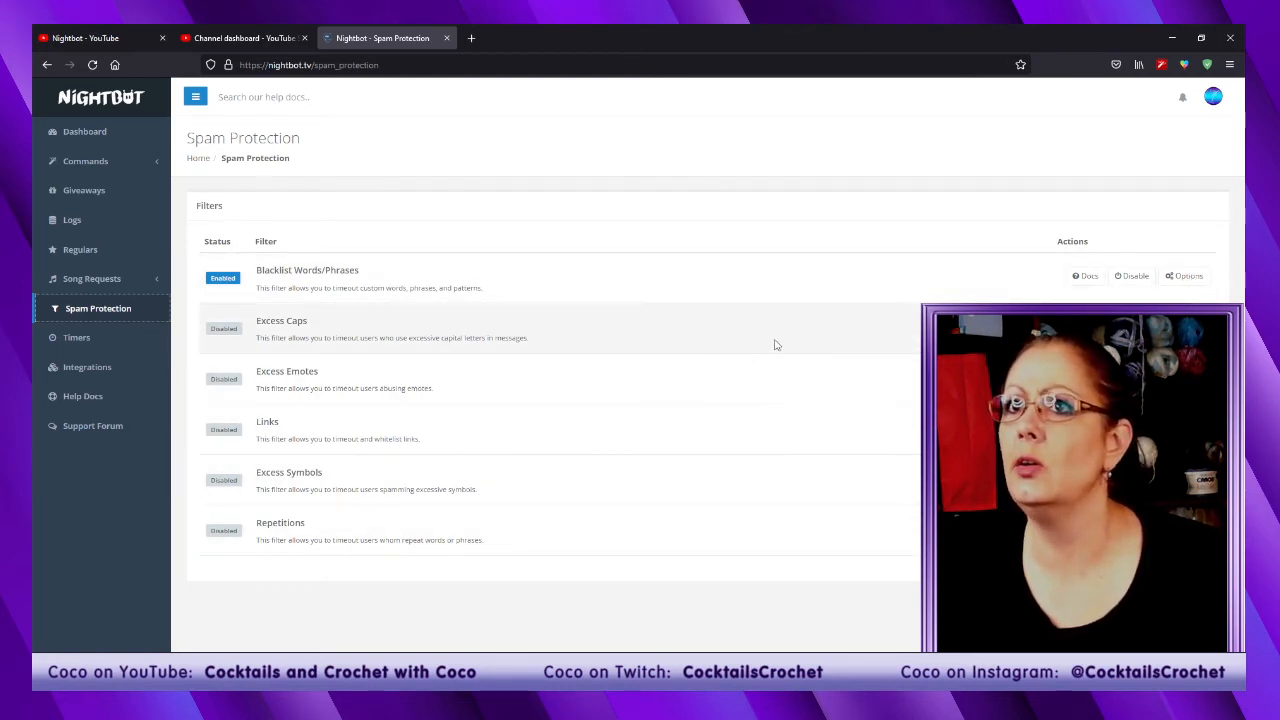
{"action": "left_click", "coordinate": [1184, 326]}
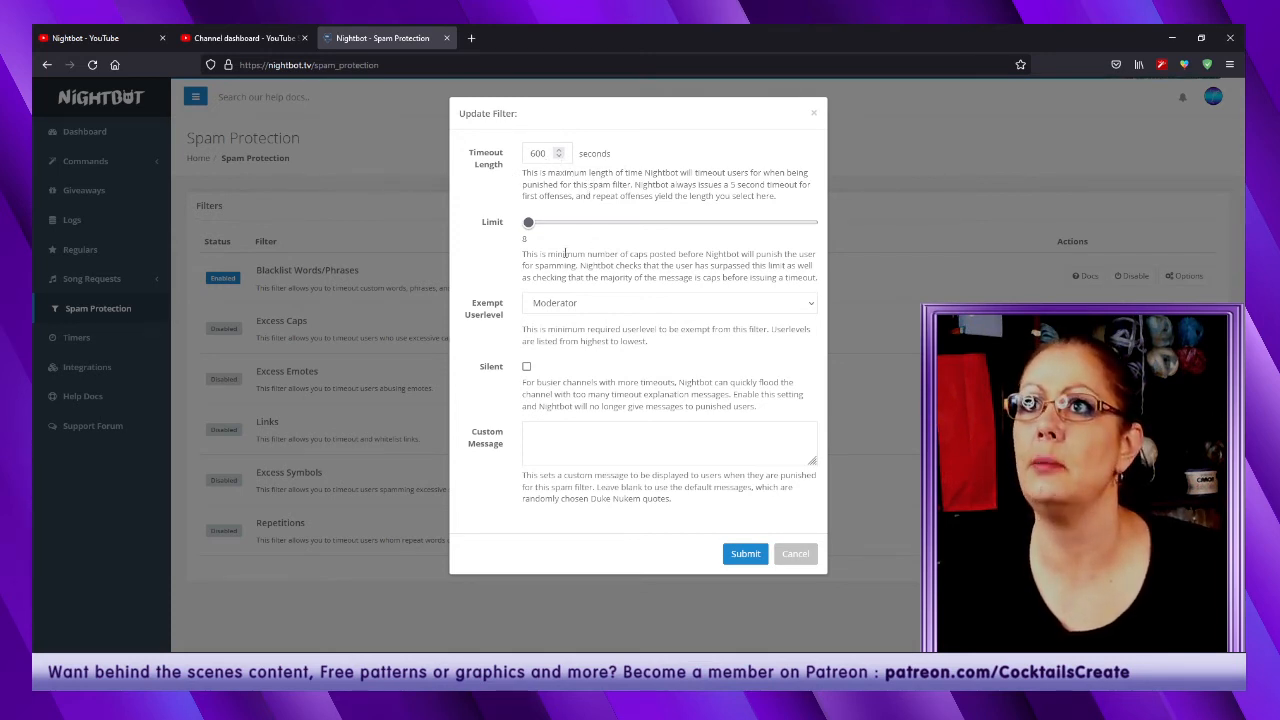
{"action": "left_click", "coordinate": [528, 223]}
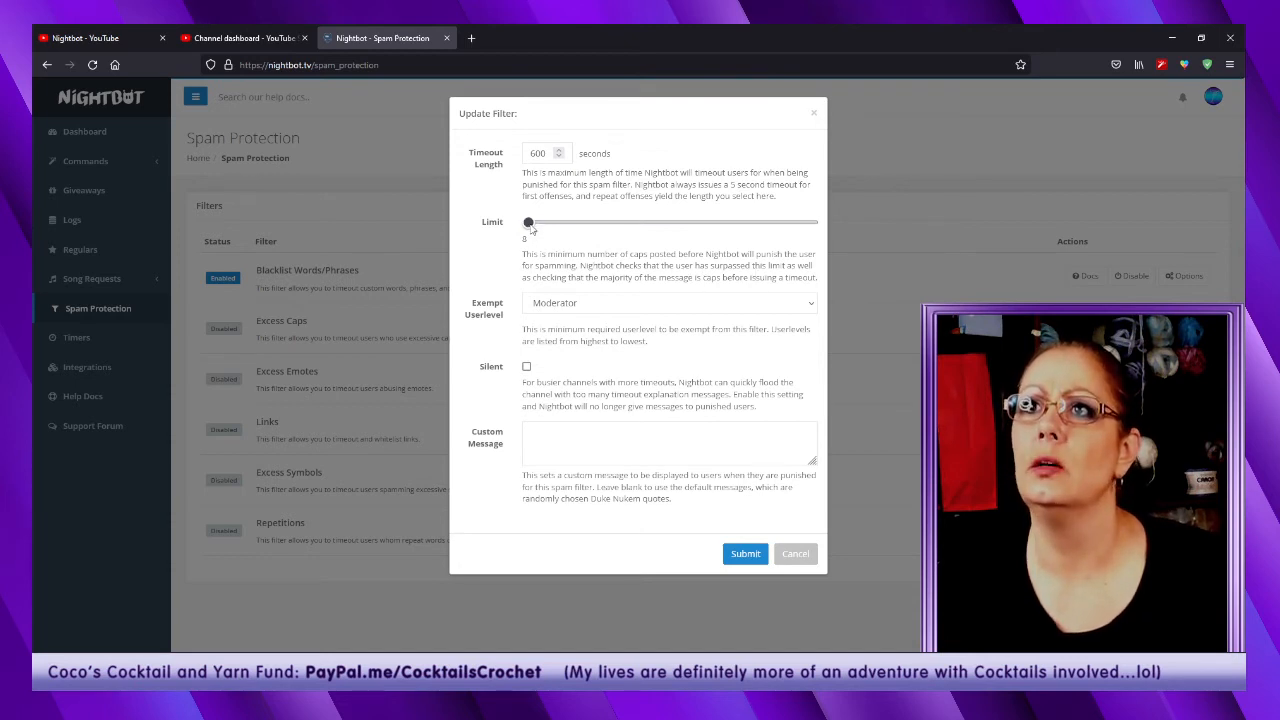
{"action": "mouse_move", "coordinate": [528, 223]}
{"action": "left_mouse_down"}
{"action": "mouse_move", "coordinate": [612, 232]}
{"action": "mouse_move", "coordinate": [522, 231]}
{"action": "left_mouse_up"}
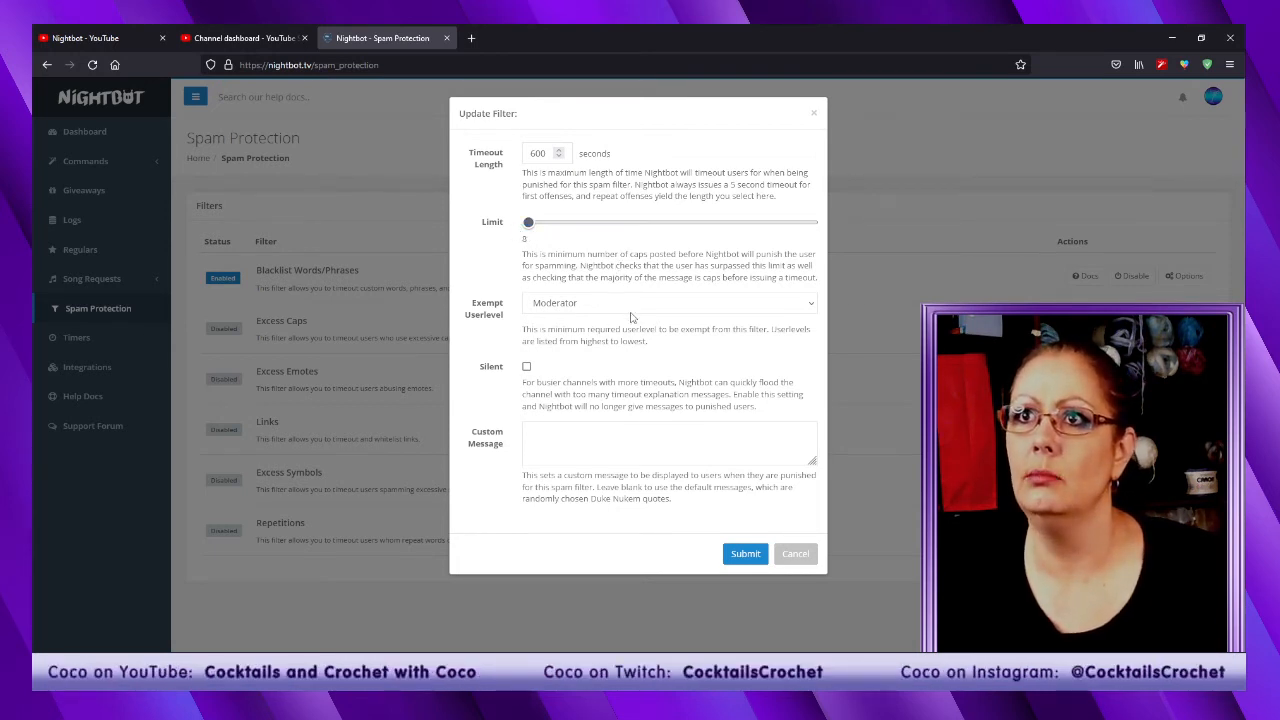
{"action": "left_click", "coordinate": [813, 308]}
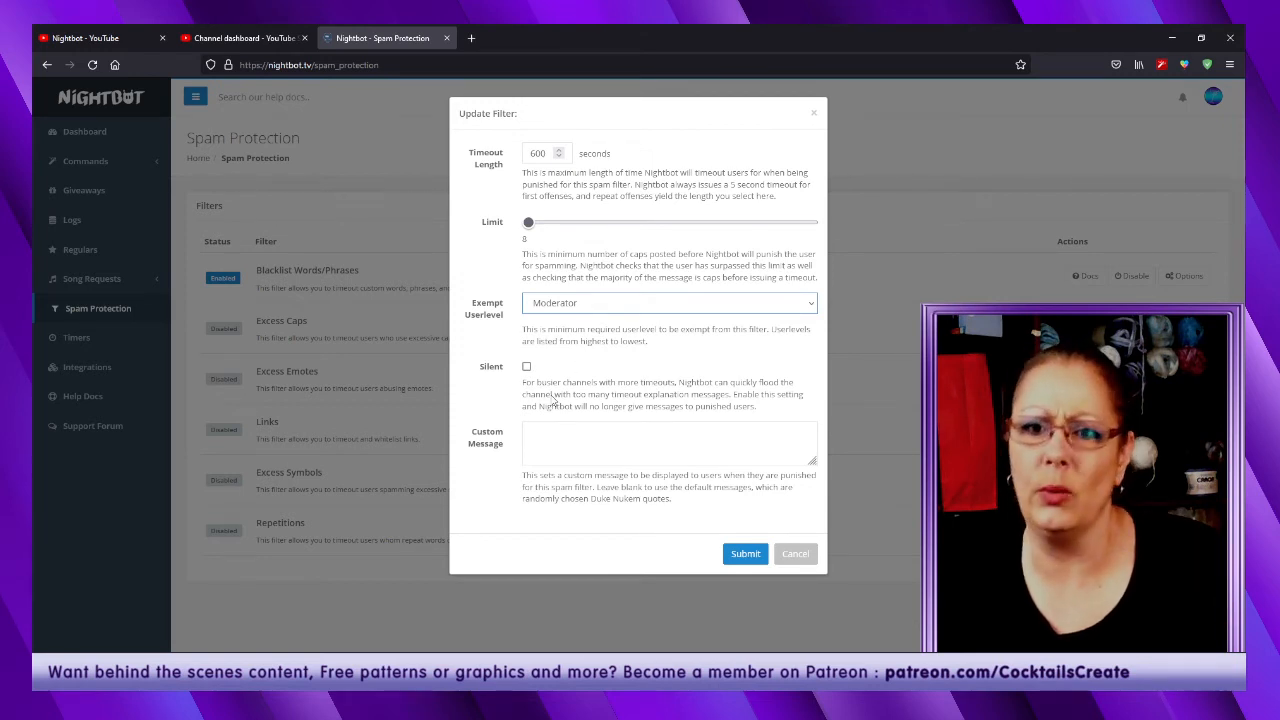
{"action": "left_click", "coordinate": [469, 346]}
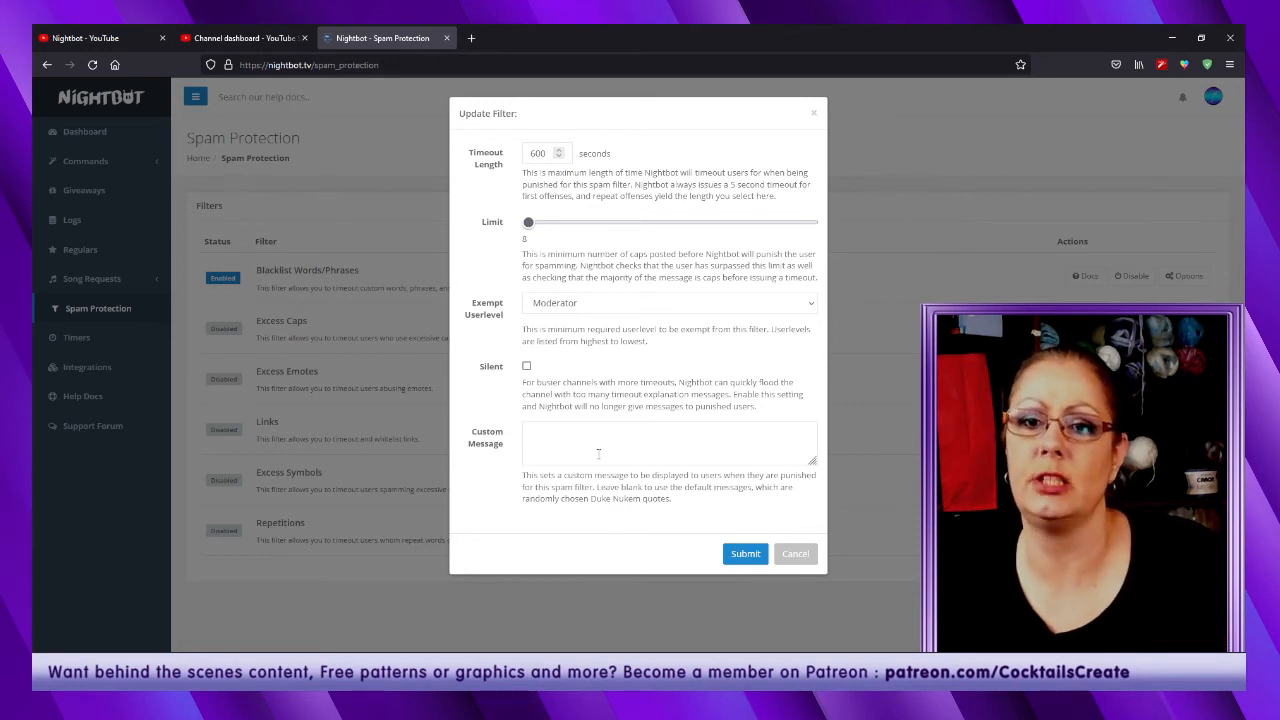
{"action": "left_click", "coordinate": [743, 557]}
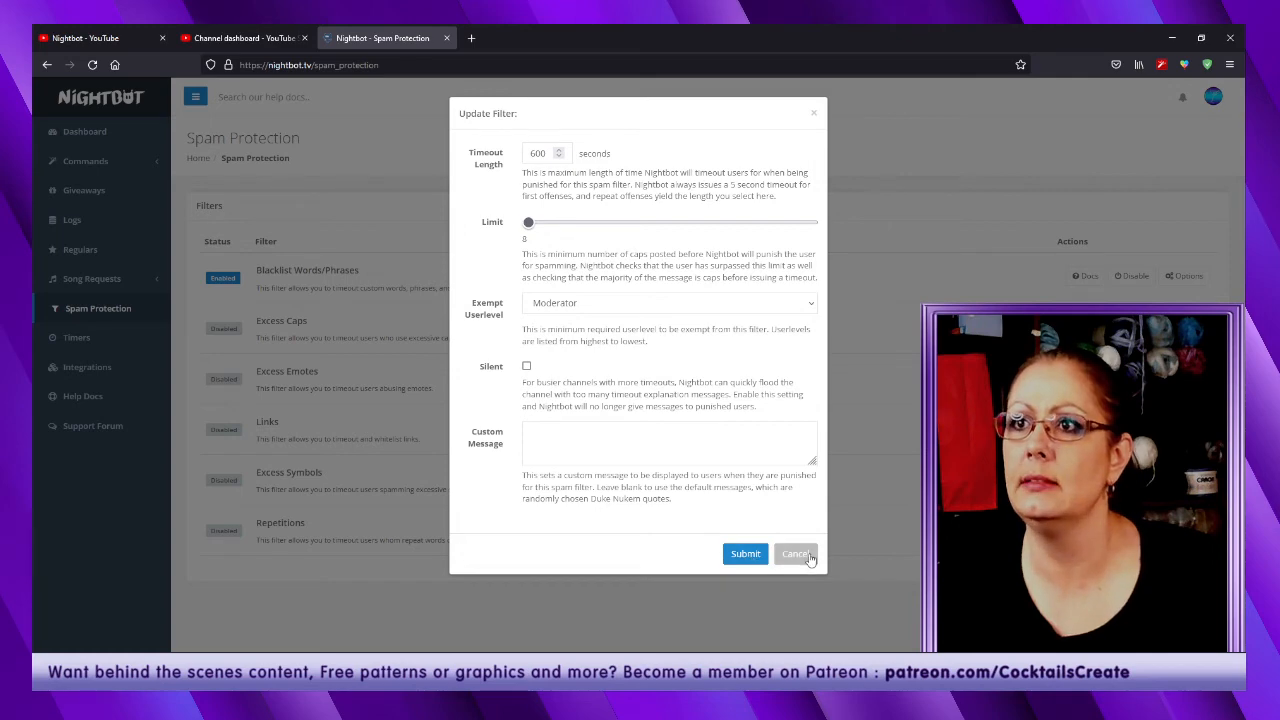
{"action": "left_click", "coordinate": [796, 554]}
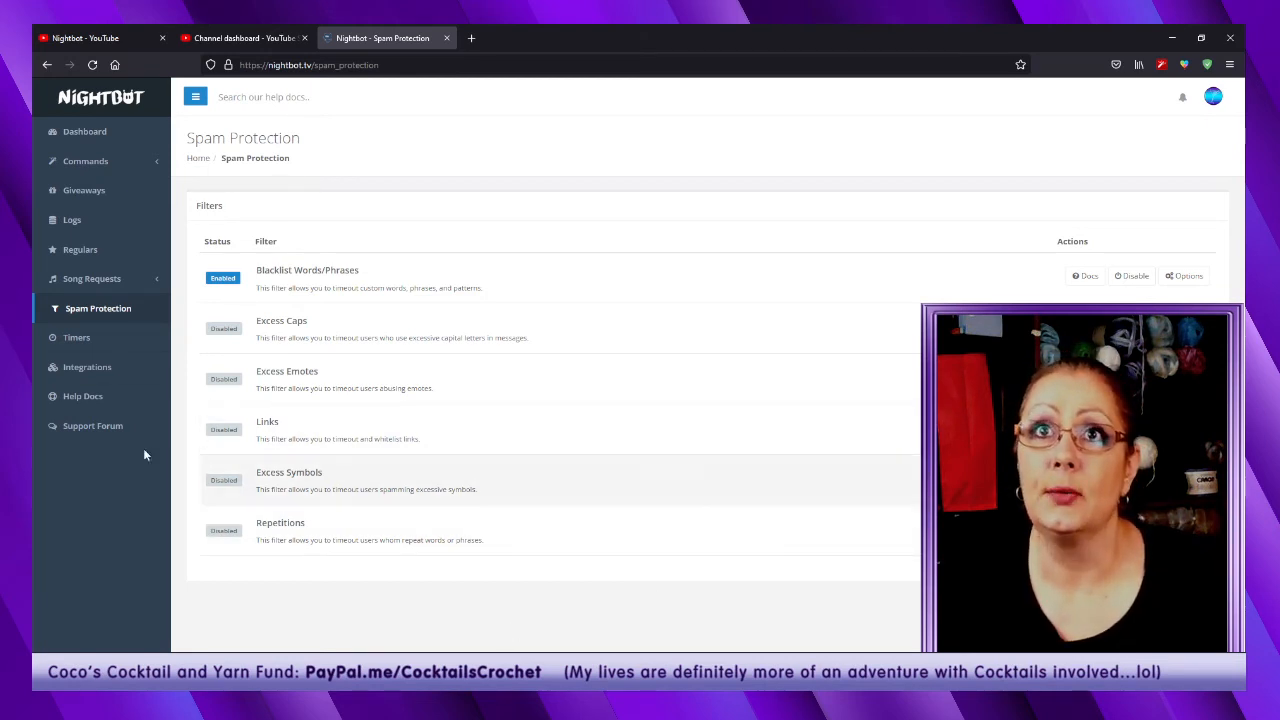
Exclude Users from giveaway eligibility and set the Active User giveaway's active timeout to 3 minutes, with no extra channel member luck.
{"action": "left_click", "coordinate": [86, 196]}
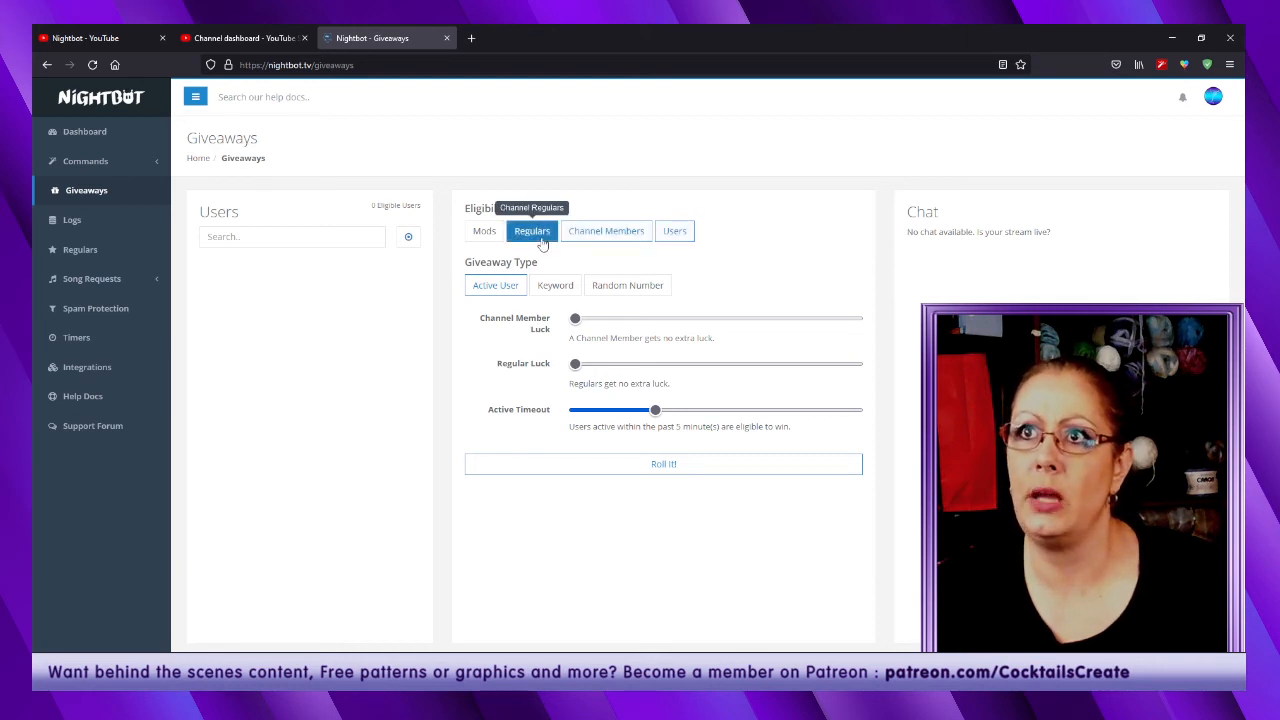
{"action": "left_click", "coordinate": [677, 234]}
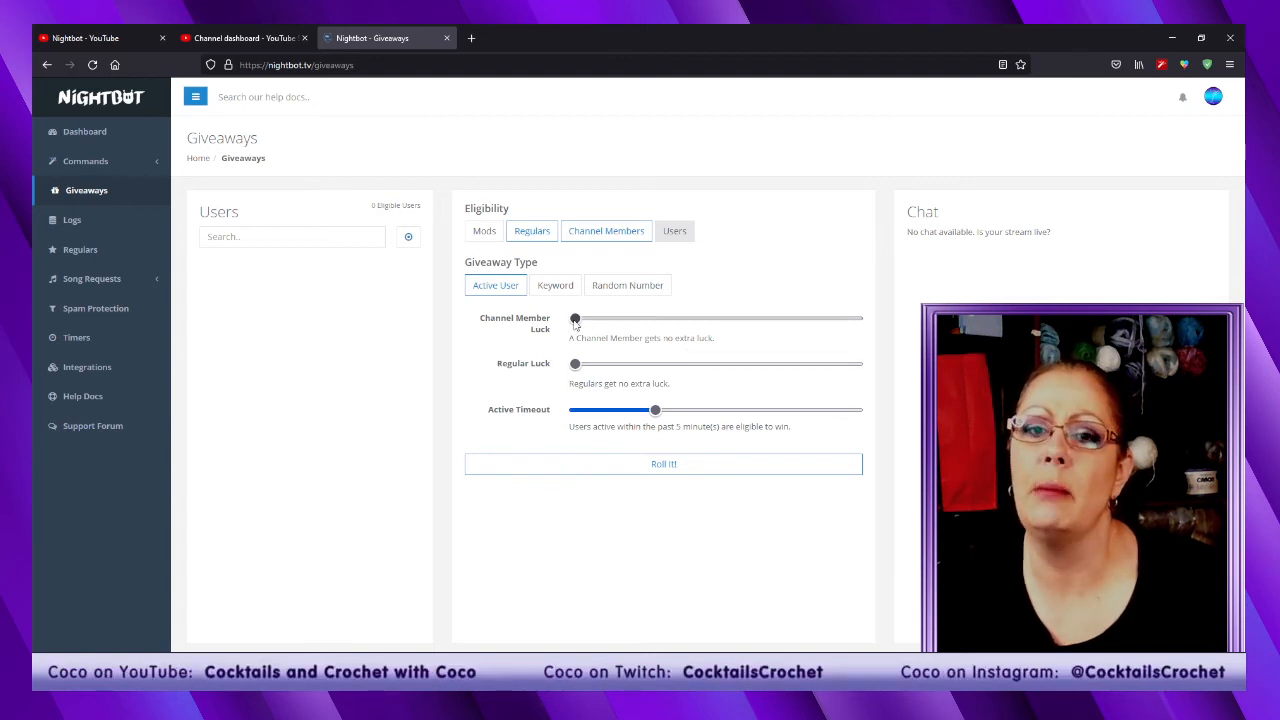
{"action": "mouse_move", "coordinate": [576, 325]}
{"action": "left_mouse_down"}
{"action": "mouse_move", "coordinate": [666, 331]}
{"action": "mouse_move", "coordinate": [567, 331]}
{"action": "left_mouse_up"}
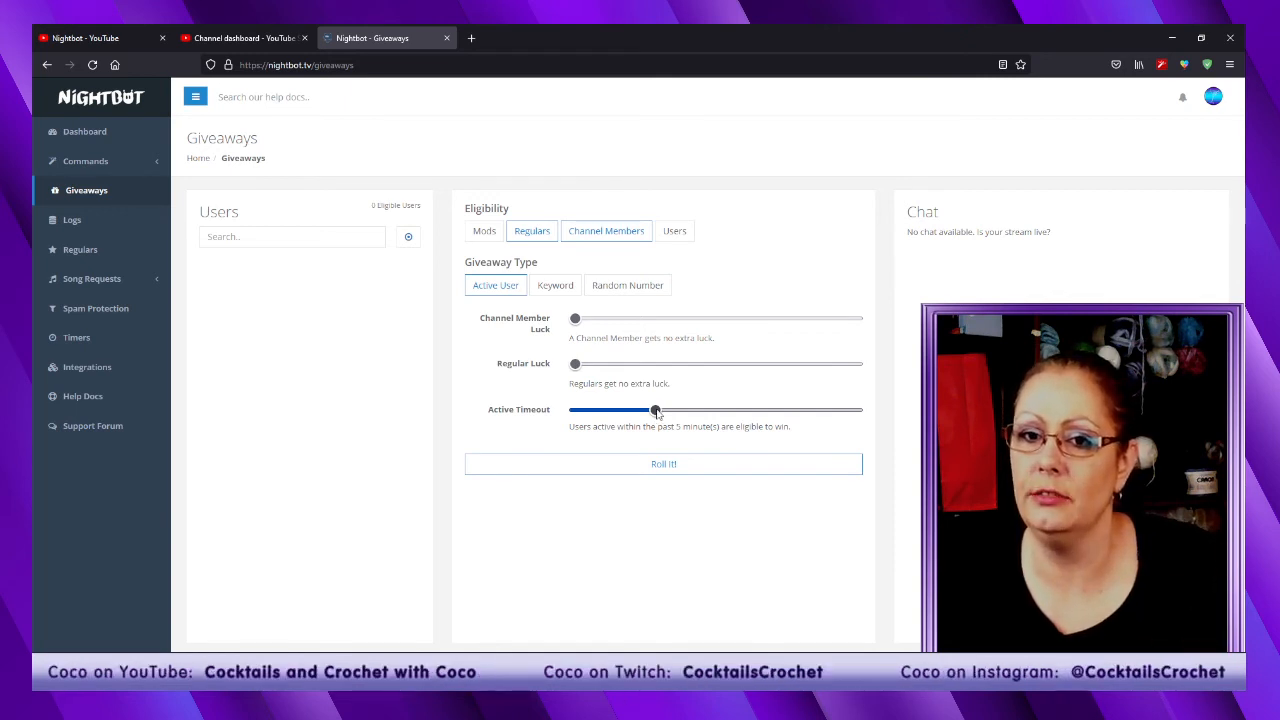
{"action": "left_click_drag", "start_coordinate": [665, 413], "coordinate": [754, 418]}
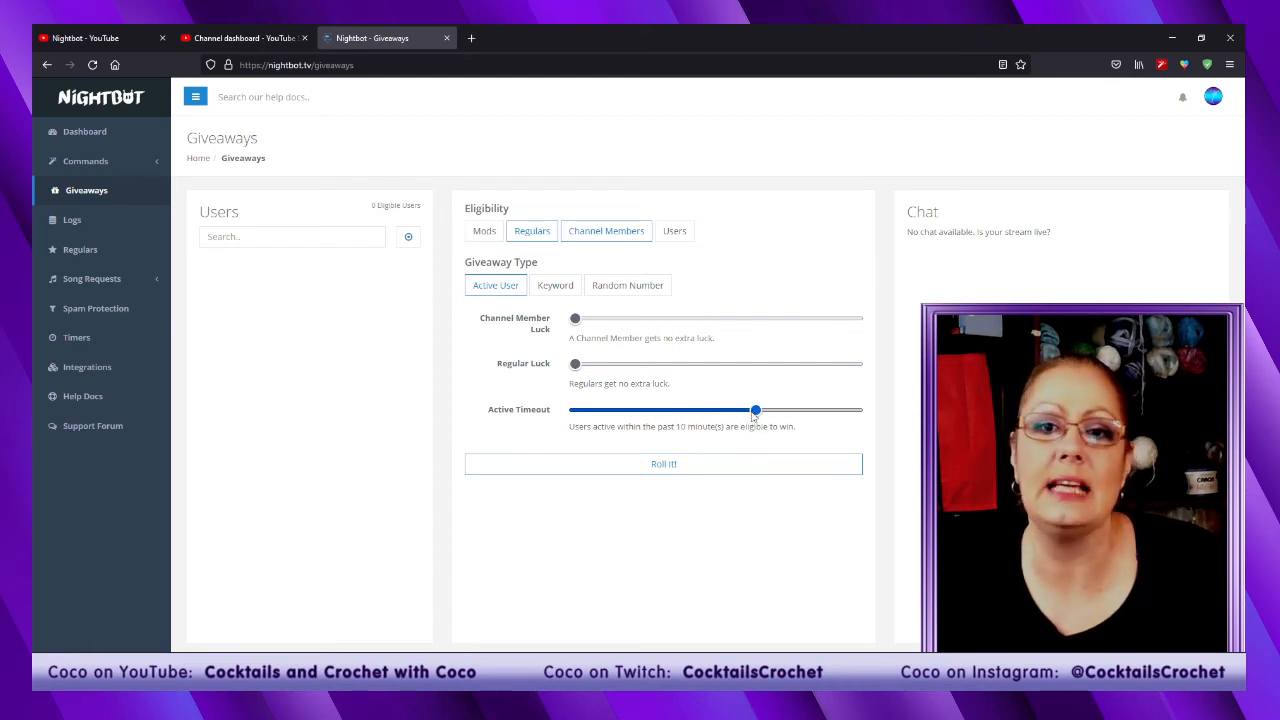
{"action": "left_click_drag", "start_coordinate": [757, 415], "coordinate": [627, 415]}
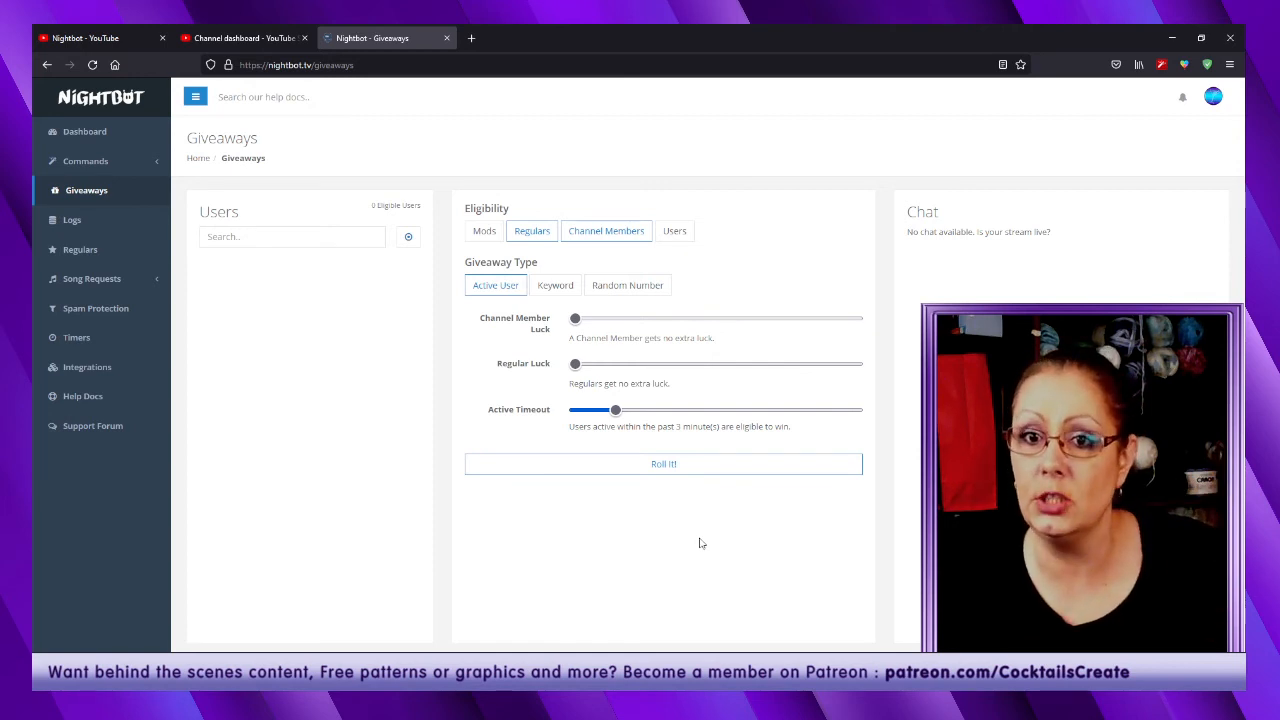
Set up a Keyword giveaway with the keyword "win" and anti-spam enabled, previewing the Random Number type before returning to Keyword.
{"action": "left_click", "coordinate": [563, 290]}
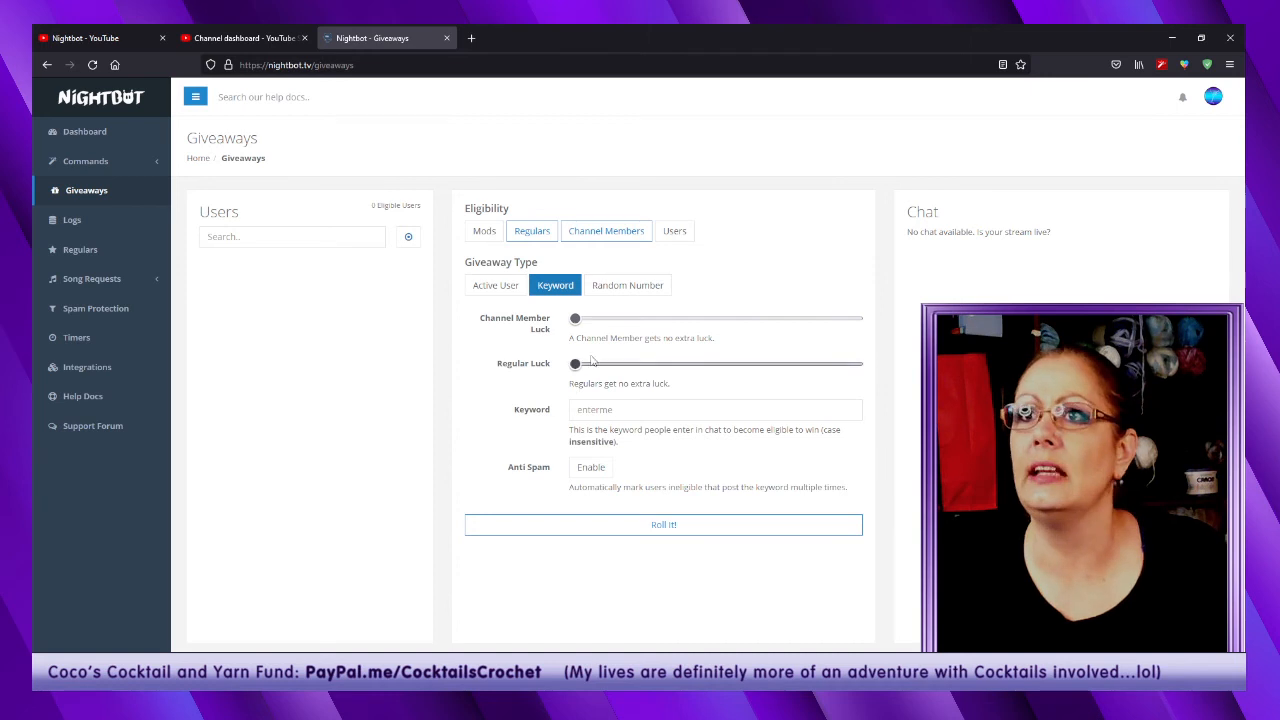
{"action": "left_click", "coordinate": [615, 411]}
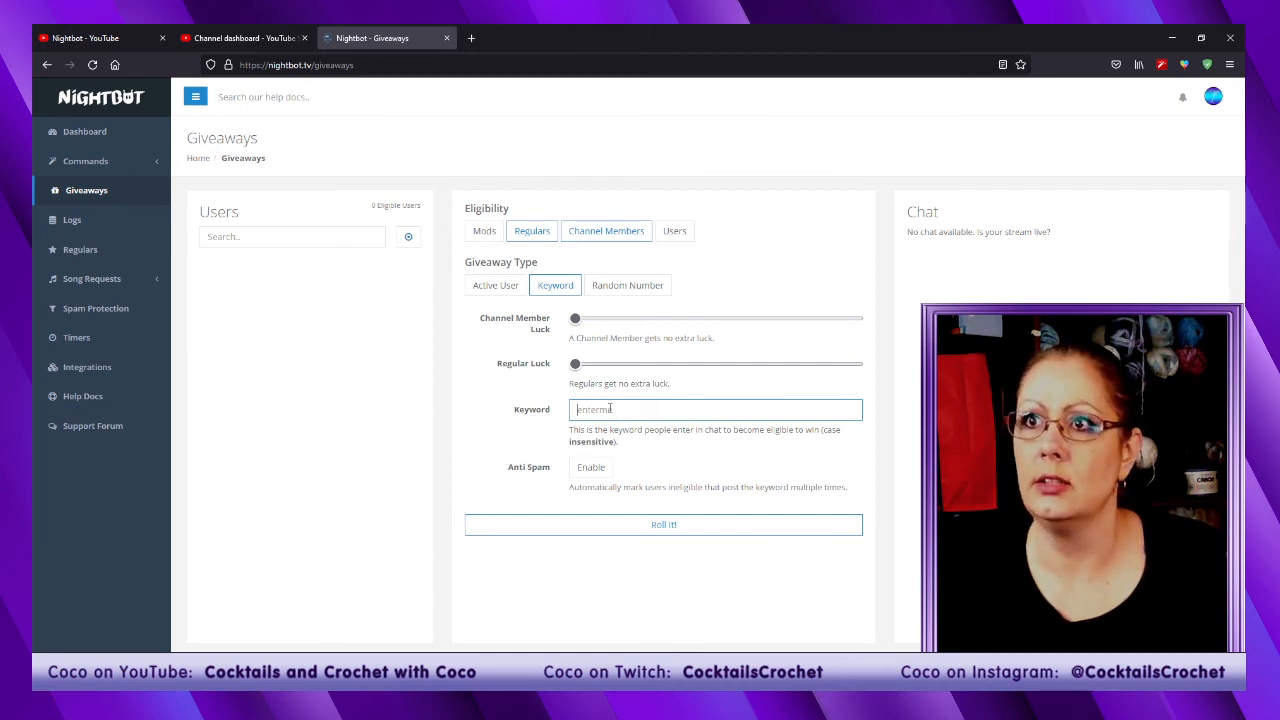
{"action": "type", "text": "win"}
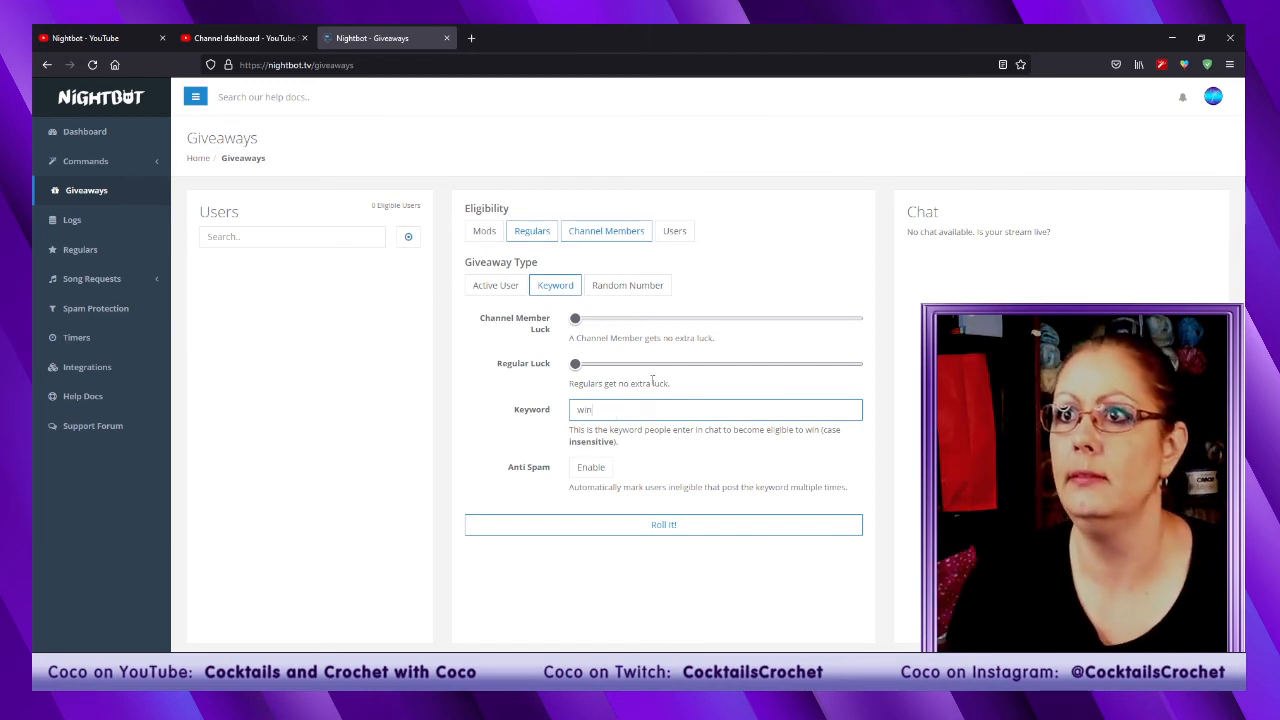
{"action": "left_click", "coordinate": [592, 468]}
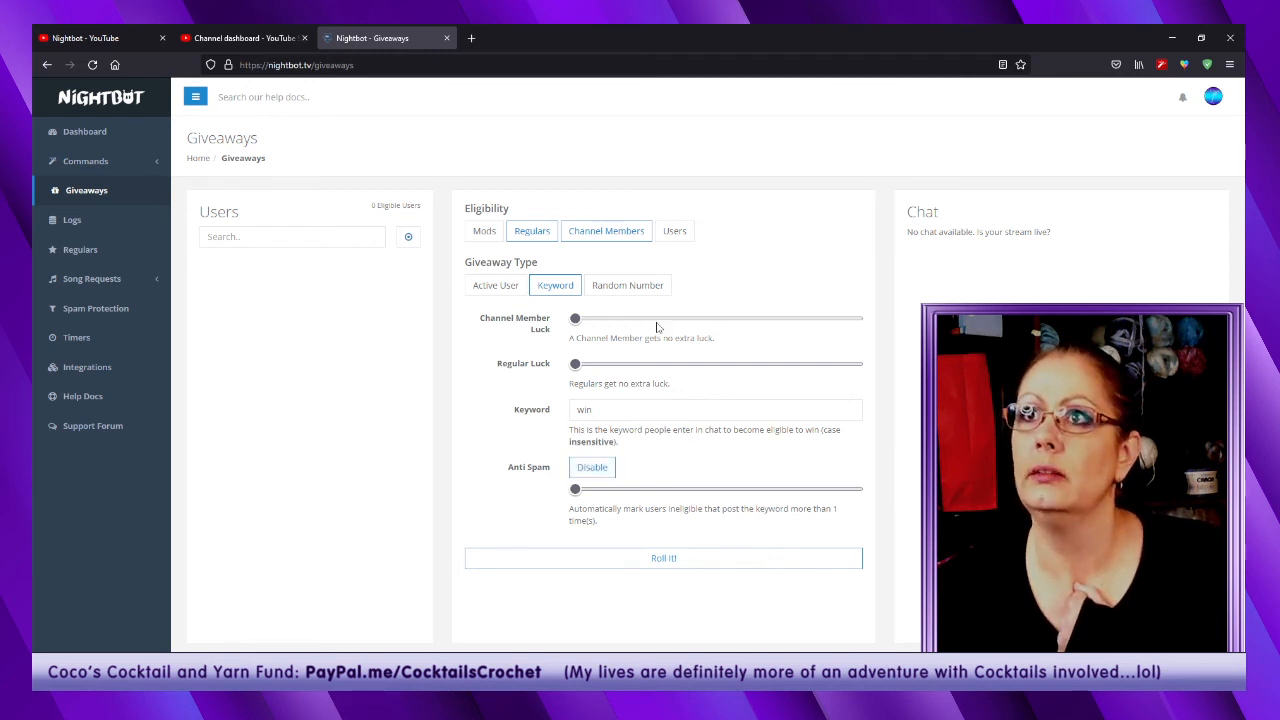
{"action": "left_click", "coordinate": [640, 285]}
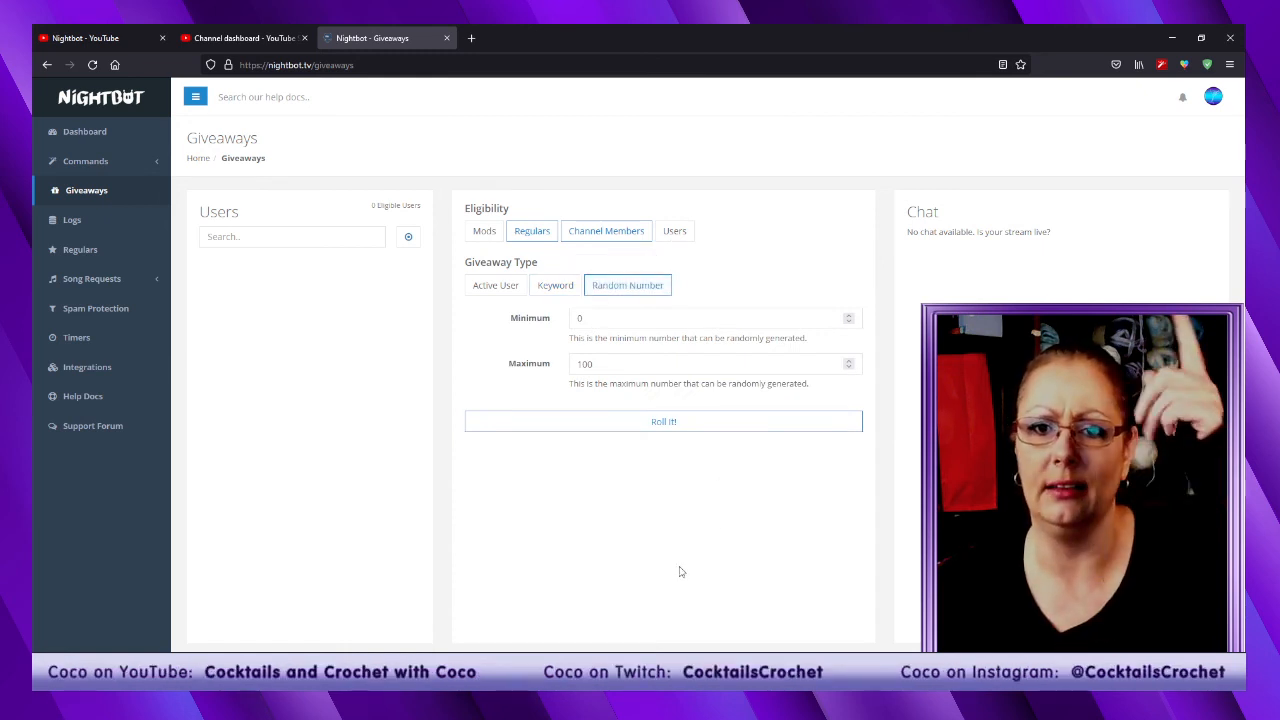
{"action": "left_click", "coordinate": [555, 288]}
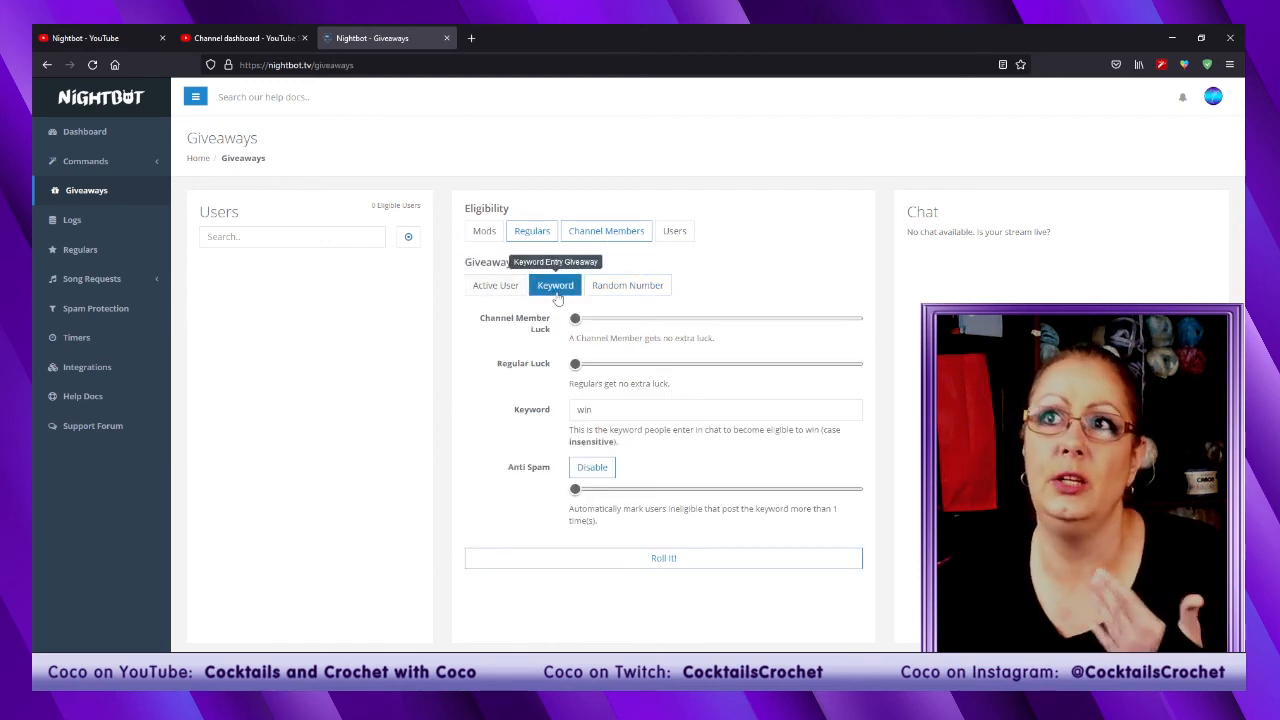